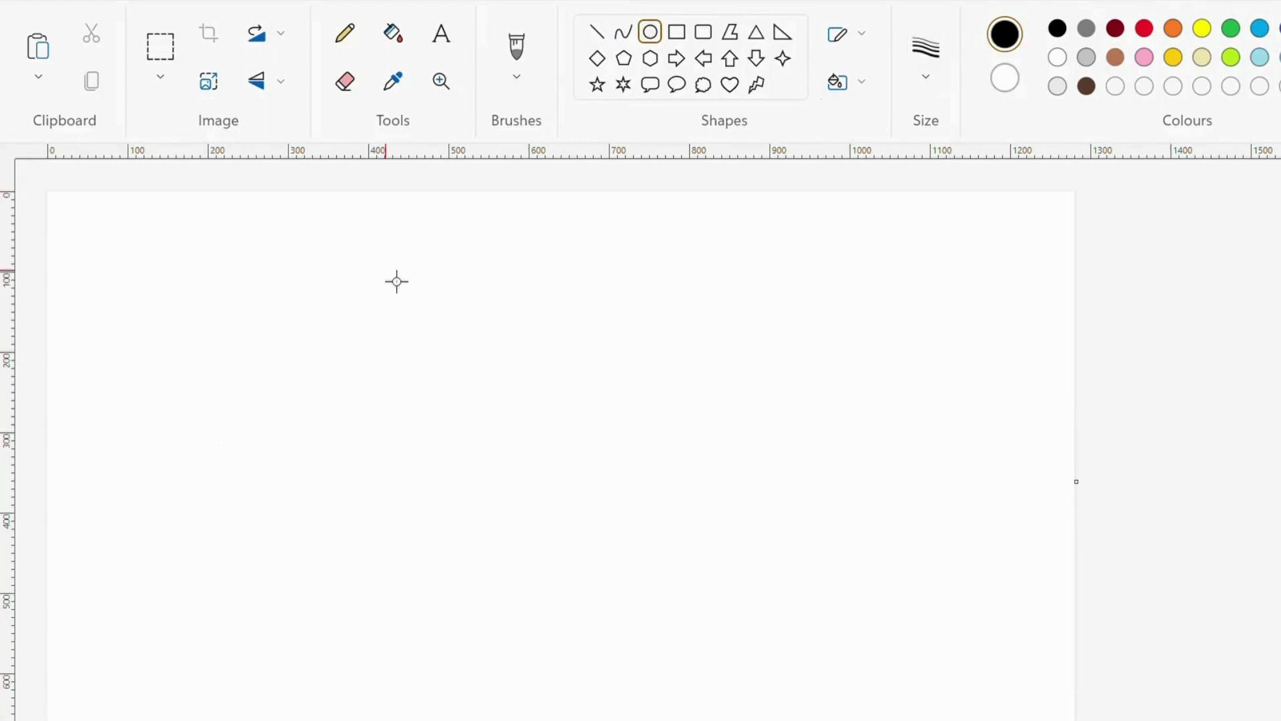
# - Draw a circle about 465 px wide in the canvas's upper middle and a flat ellipse about 1020 by 240 px across it
pyautogui.moveTo(386, 255)
pyautogui.mouseDown()
pyautogui.moveTo(598, 489)
pyautogui.moveTo(755, 627)
pyautogui.moveTo(770, 658)
pyautogui.mouseUp()
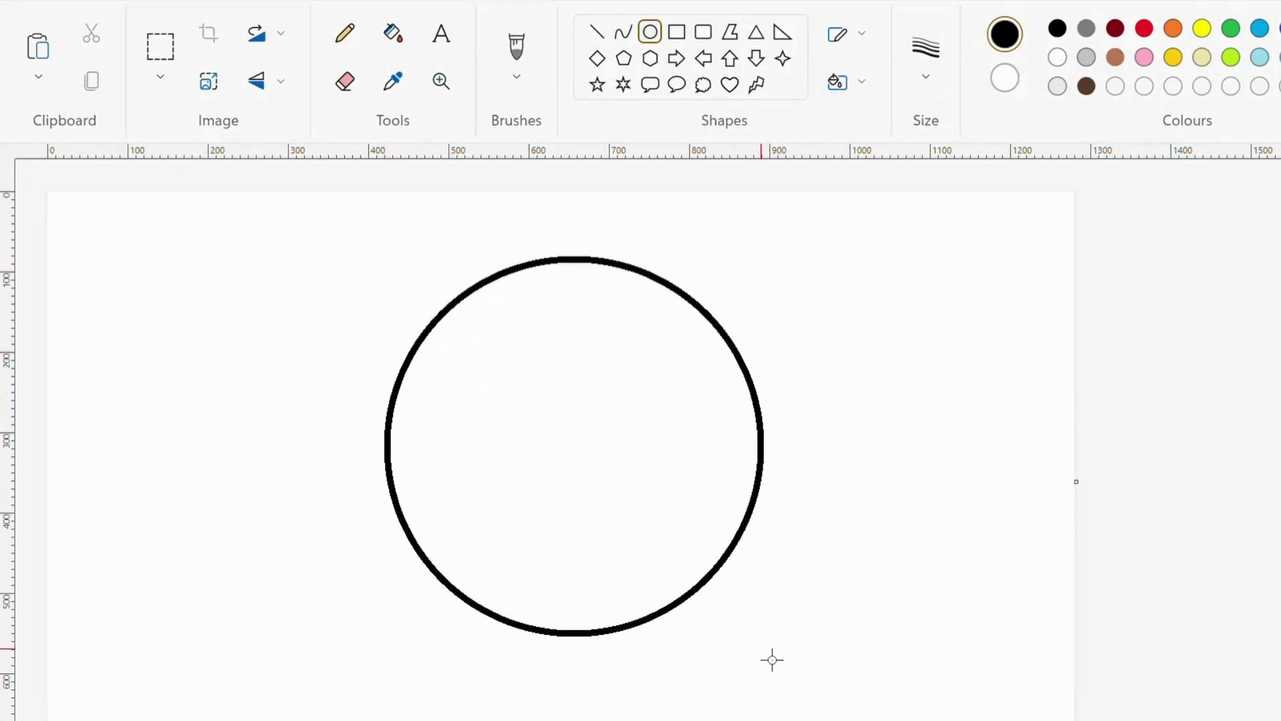
pyautogui.moveTo(666, 529)
pyautogui.mouseDown()
pyautogui.moveTo(627, 528)
pyautogui.moveTo(617, 503)
pyautogui.moveTo(614, 513)
pyautogui.mouseUp()
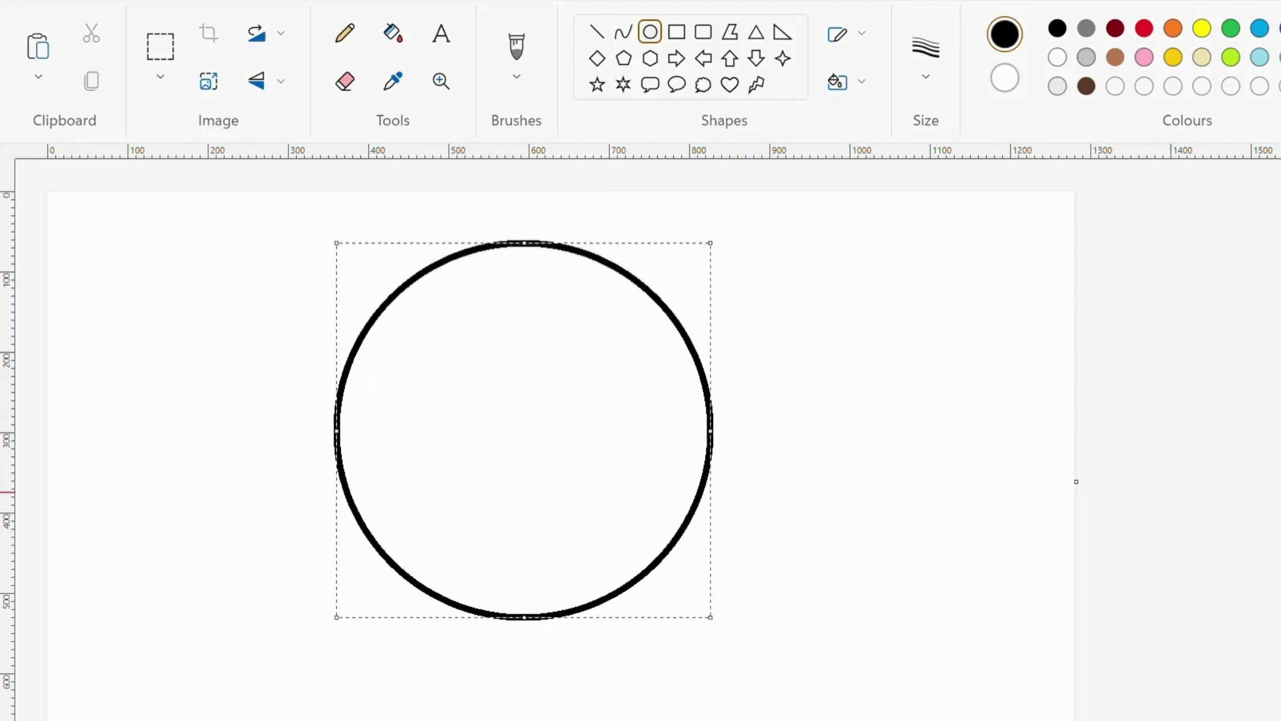
pyautogui.moveTo(131, 441); pyautogui.dragTo(958, 652)
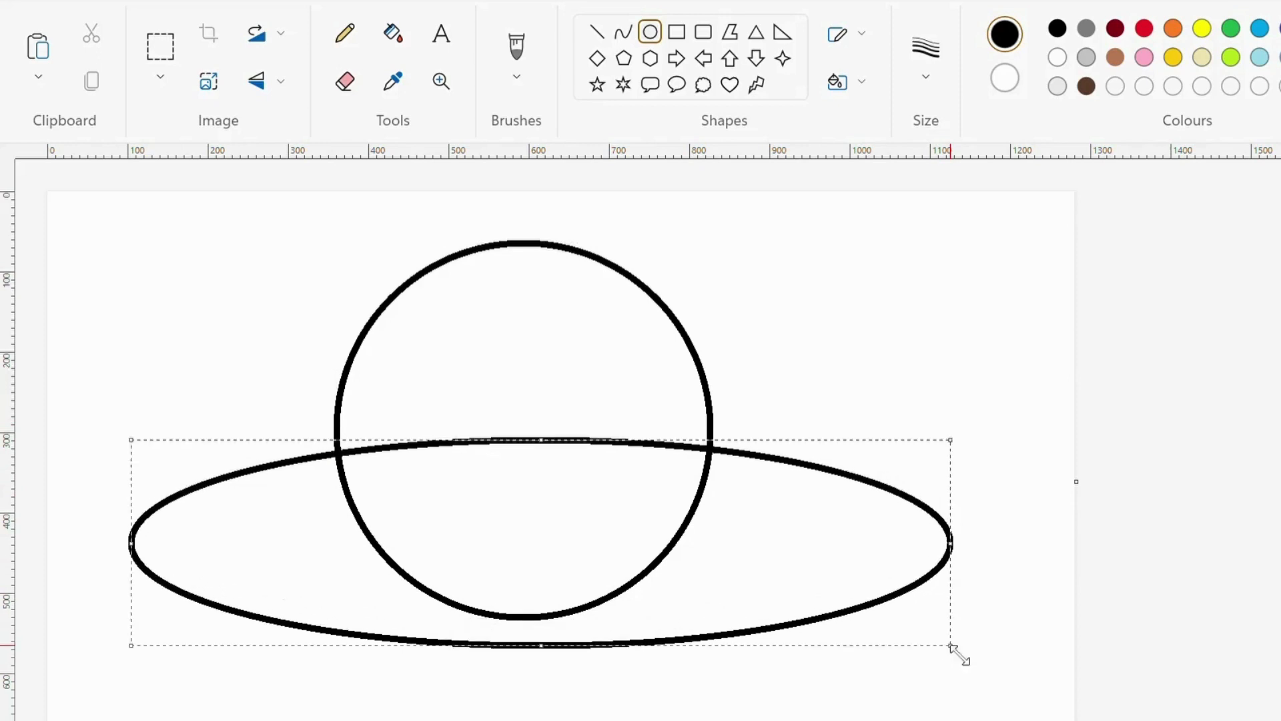
pyautogui.moveTo(526, 505); pyautogui.dragTo(515, 426)
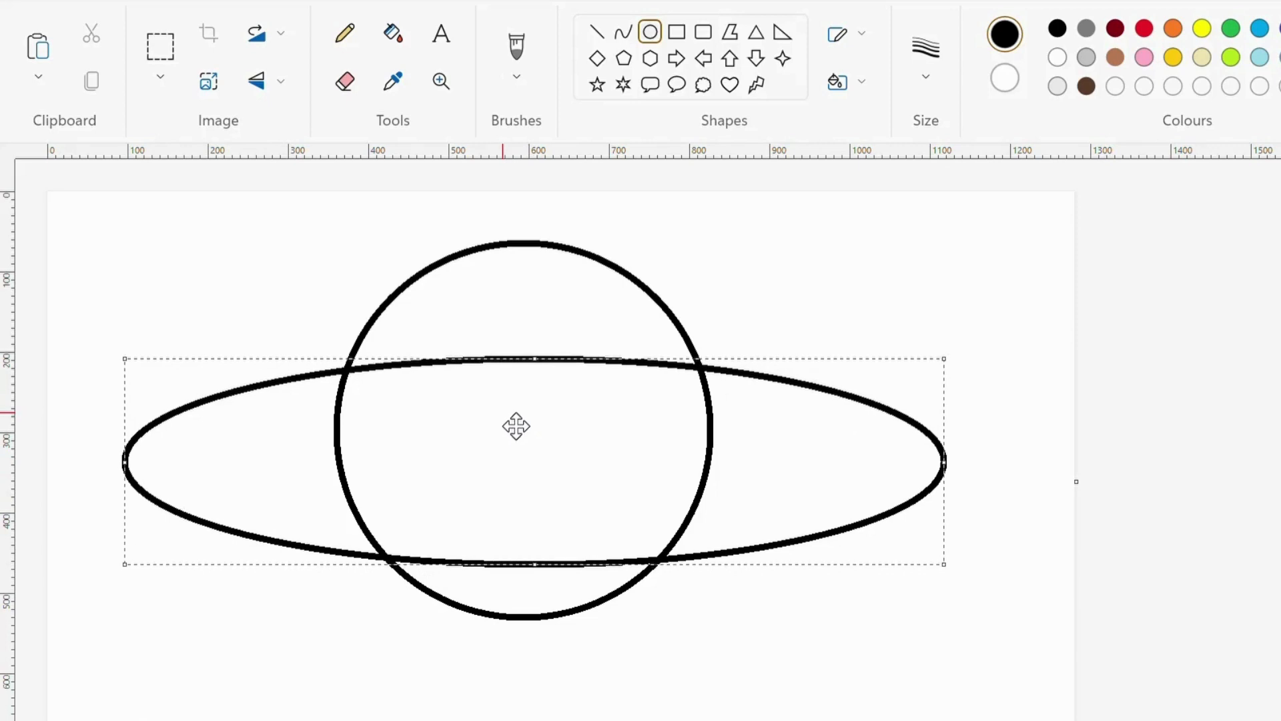
pyautogui.moveTo(535, 563)
pyautogui.mouseDown()
pyautogui.moveTo(540, 543)
pyautogui.moveTo(544, 566)
pyautogui.mouseUp()
pyautogui.click(1276, 508)
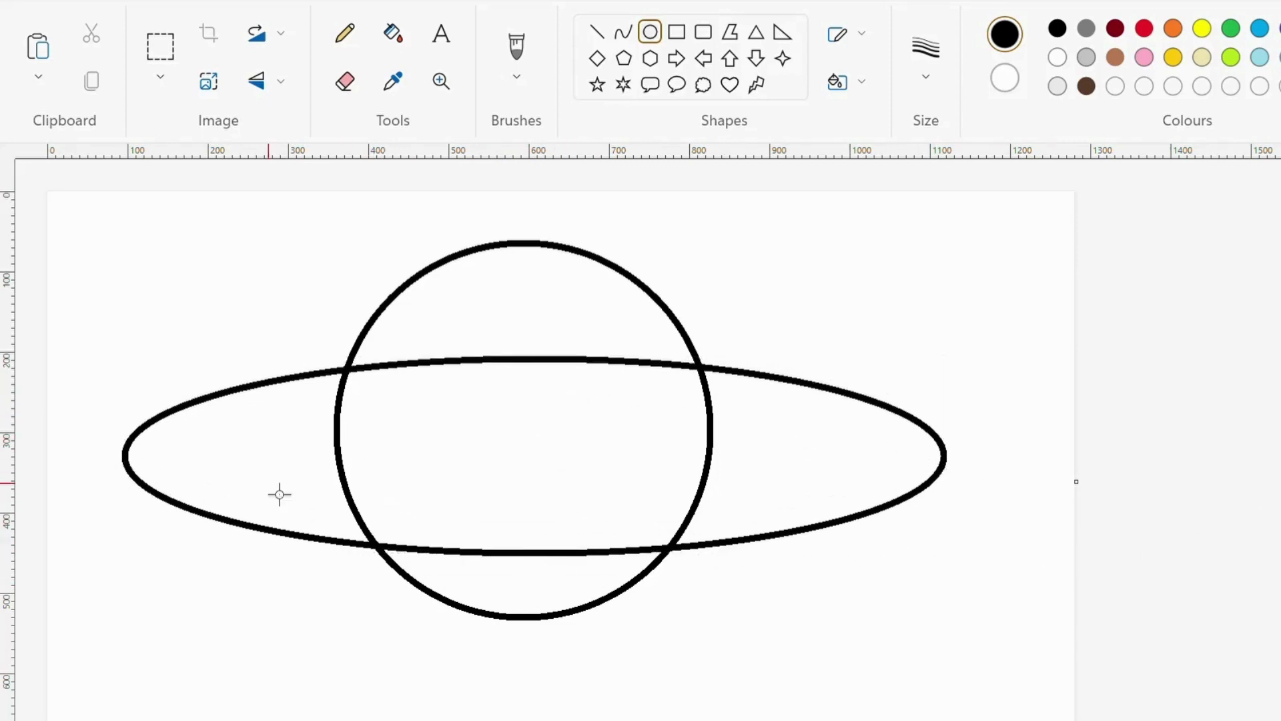
# - Draw a narrow ellipse about 465 by 75 px inside the circle, spanning its full width just above the middle of the ring
pyautogui.click(342, 85)
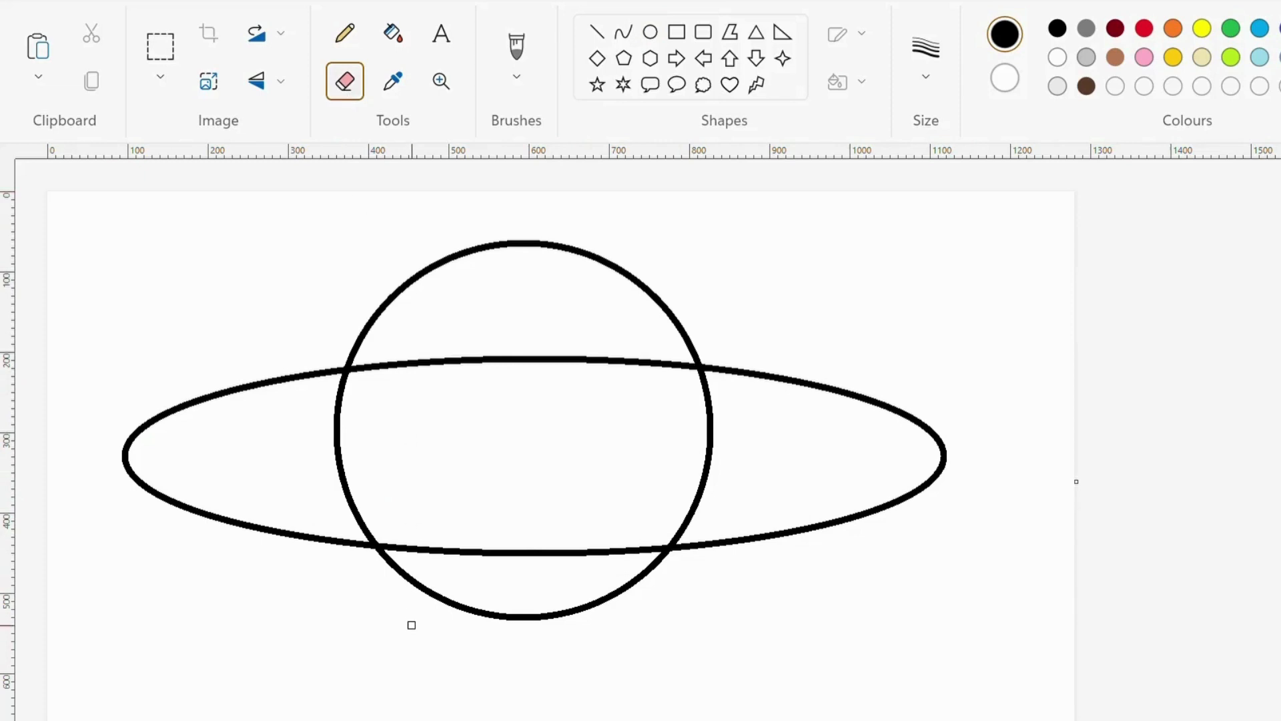
pyautogui.click(650, 32)
pyautogui.moveTo(350, 429)
pyautogui.mouseDown()
pyautogui.moveTo(722, 429)
pyautogui.moveTo(721, 494)
pyautogui.mouseUp()
pyautogui.moveTo(573, 461); pyautogui.dragTo(572, 442)
pyautogui.click(892, 451)
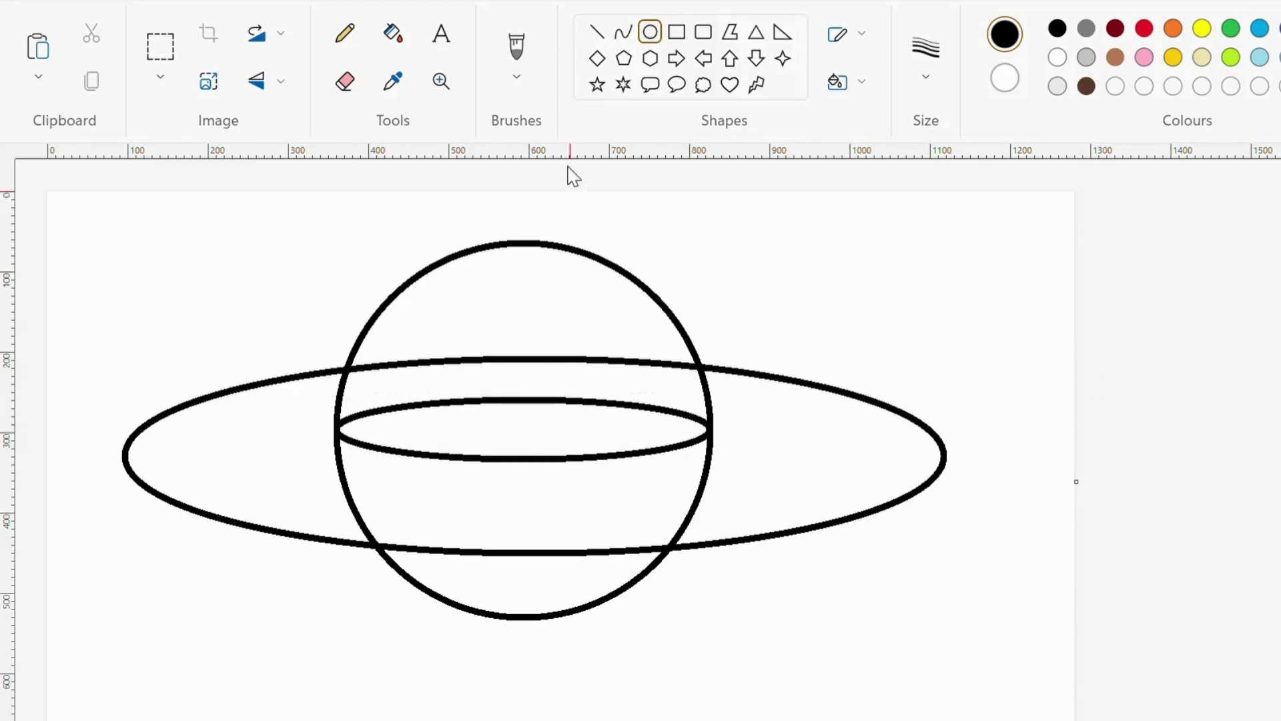
# - Erase the large ellipse's upper arc inside the circle and the upper arc of the narrow inner ellipse
pyautogui.click(345, 81)
pyautogui.moveTo(371, 368)
pyautogui.mouseDown()
pyautogui.moveTo(606, 366)
pyautogui.moveTo(518, 366)
pyautogui.moveTo(521, 349)
pyautogui.moveTo(550, 359)
pyautogui.moveTo(484, 355)
pyautogui.moveTo(641, 356)
pyautogui.moveTo(417, 360)
pyautogui.mouseUp()
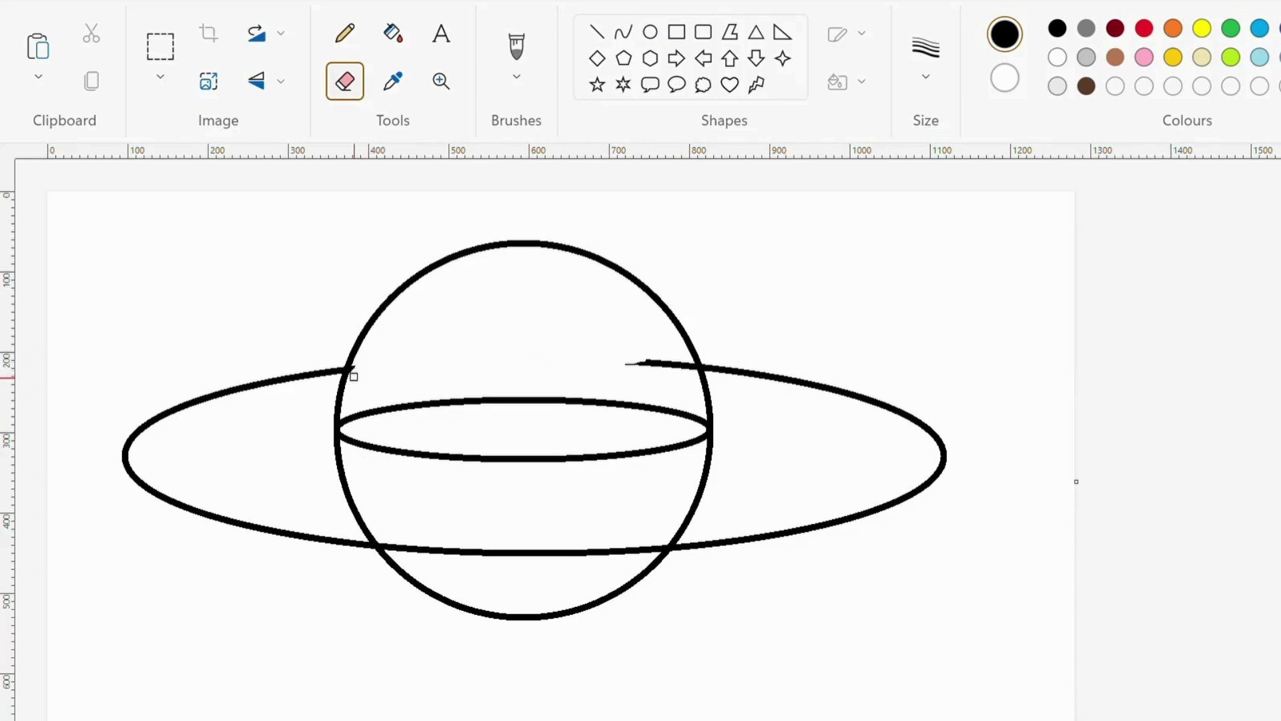
pyautogui.moveTo(637, 366); pyautogui.dragTo(679, 370)
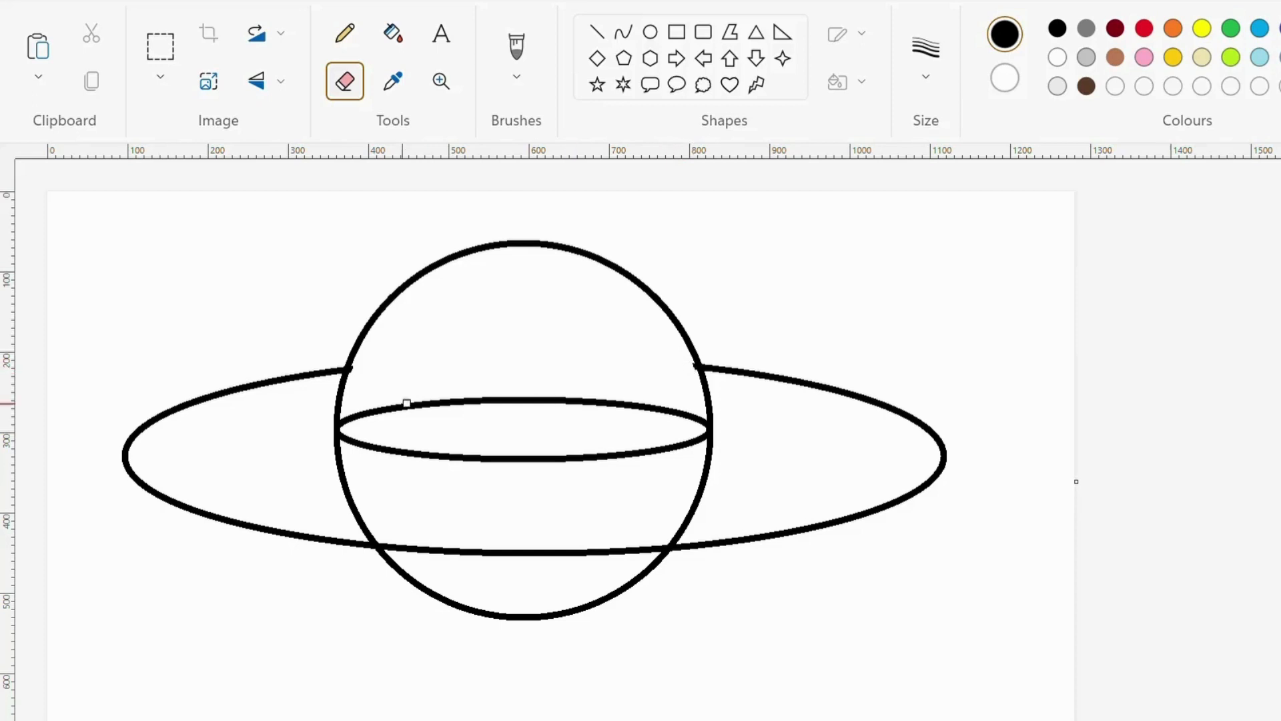
pyautogui.moveTo(351, 420)
pyautogui.mouseDown()
pyautogui.moveTo(537, 396)
pyautogui.moveTo(417, 397)
pyautogui.moveTo(346, 422)
pyautogui.moveTo(425, 408)
pyautogui.moveTo(374, 387)
pyautogui.moveTo(516, 407)
pyautogui.moveTo(624, 403)
pyautogui.moveTo(537, 412)
pyautogui.moveTo(590, 397)
pyautogui.moveTo(520, 405)
pyautogui.moveTo(703, 419)
pyautogui.mouseUp()
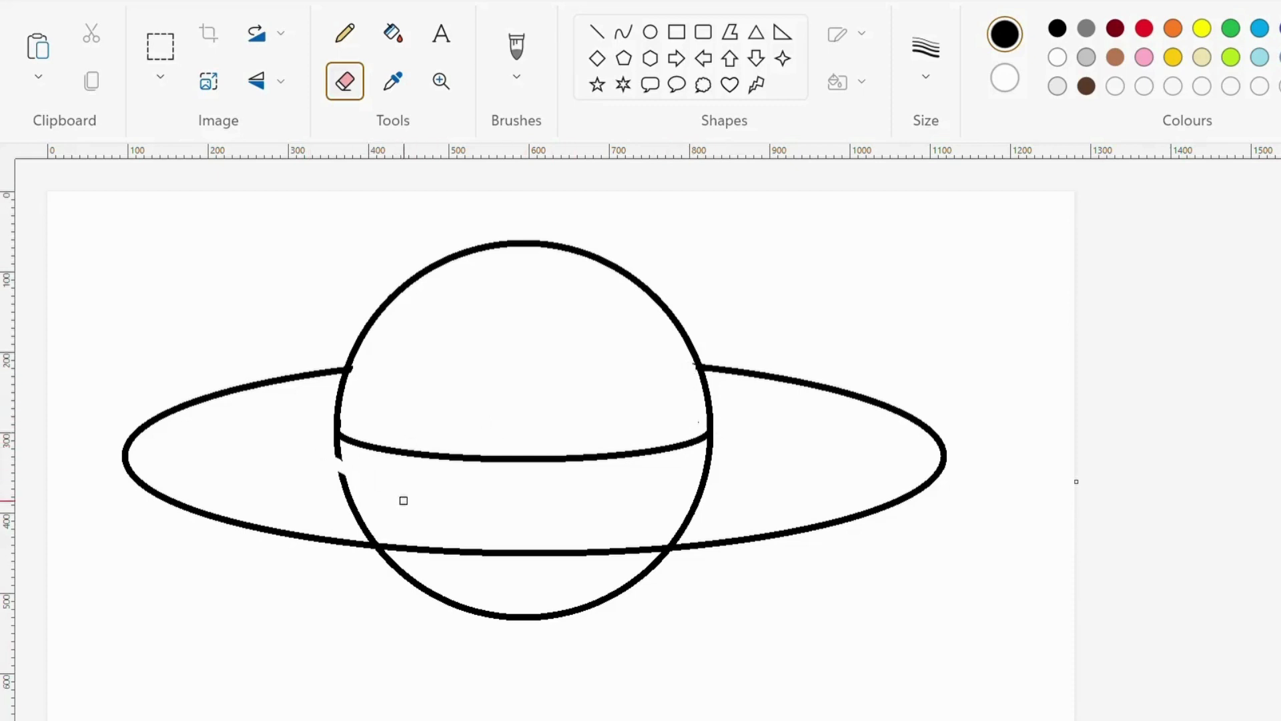
# - Erase both sides of the circle between the dome's base and the ring's lower edge
pyautogui.moveTo(347, 448)
pyautogui.mouseDown()
pyautogui.moveTo(329, 438)
pyautogui.moveTo(341, 465)
pyautogui.mouseUp()
pyautogui.moveTo(708, 465); pyautogui.dragTo(735, 442)
pyautogui.moveTo(706, 483); pyautogui.dragTo(681, 530)
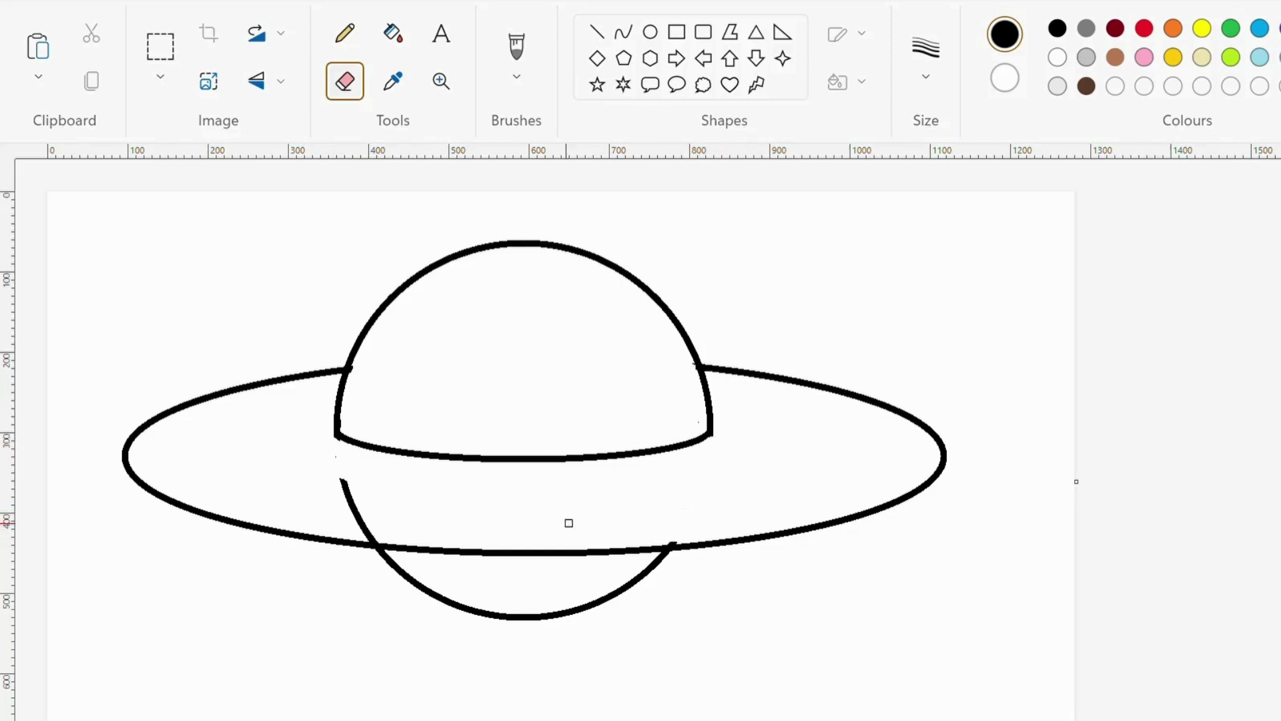
pyautogui.moveTo(569, 523); pyautogui.dragTo(400, 480)
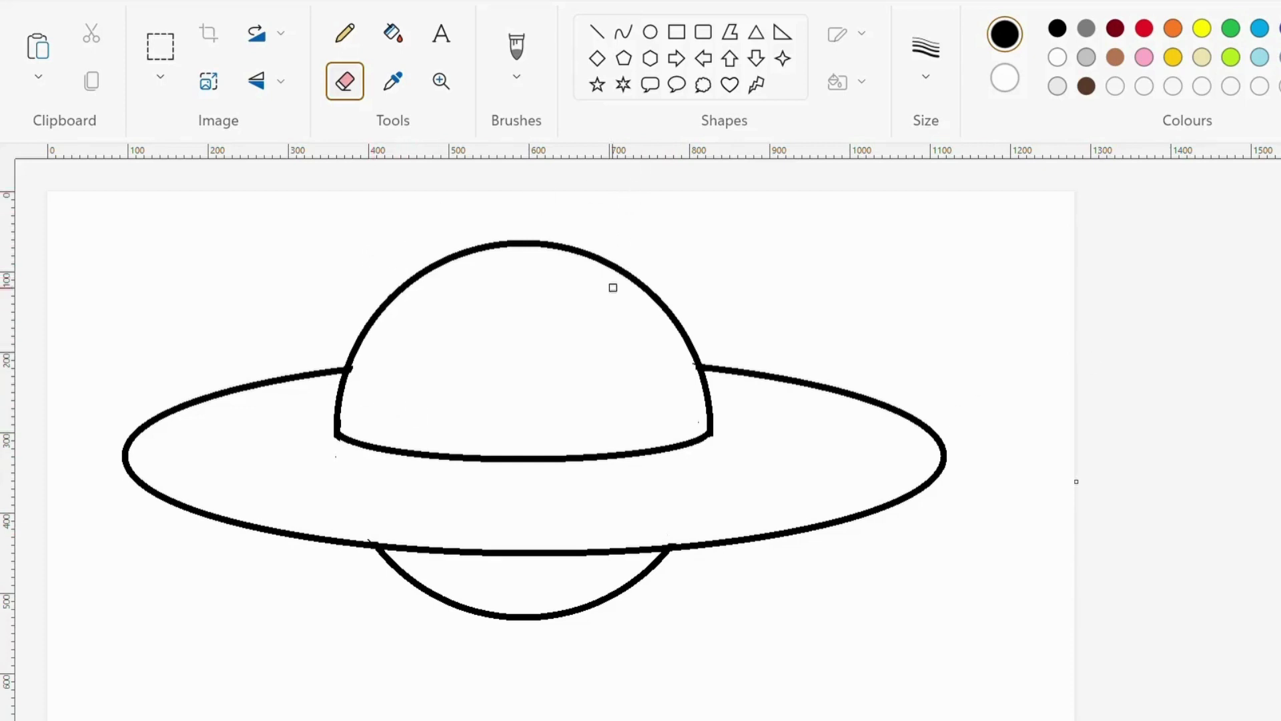
# - Draw a second flat ellipse the width of the ring, shifted slightly below it to form the rim's thickness
pyautogui.click(622, 32)
pyautogui.click(648, 34)
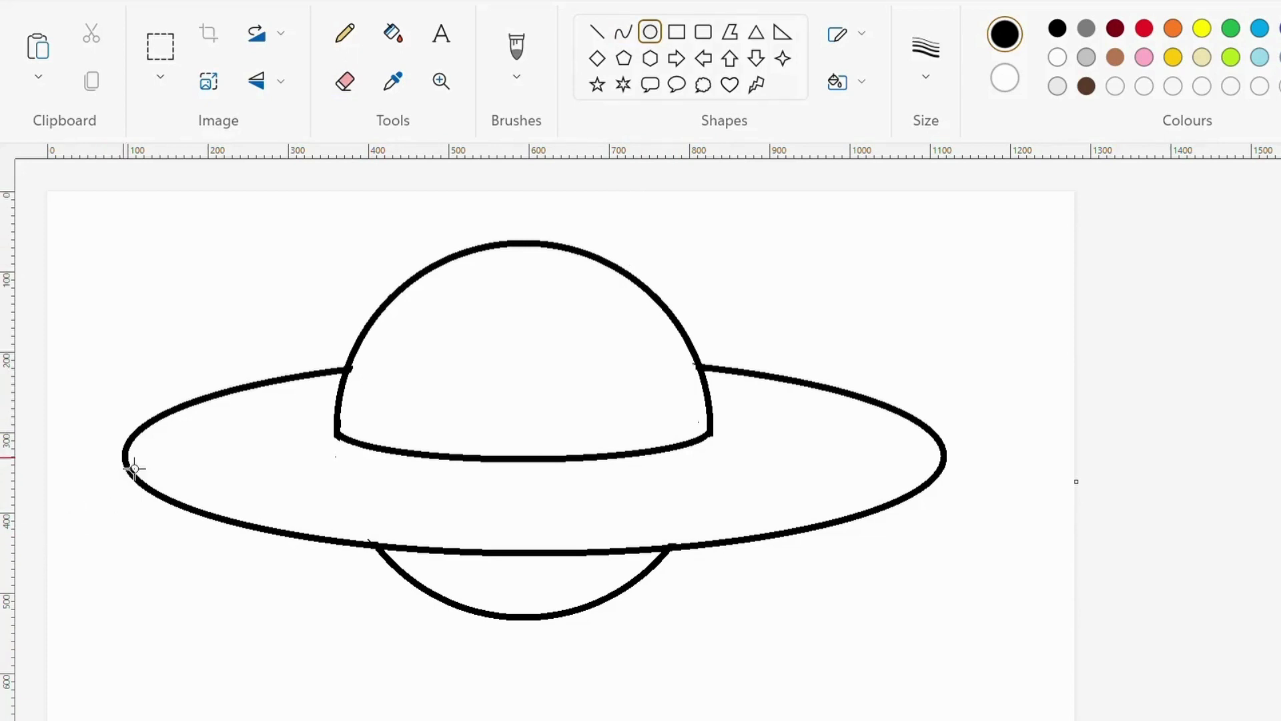
pyautogui.moveTo(126, 461); pyautogui.dragTo(958, 640)
pyautogui.moveTo(759, 611); pyautogui.dragTo(699, 546)
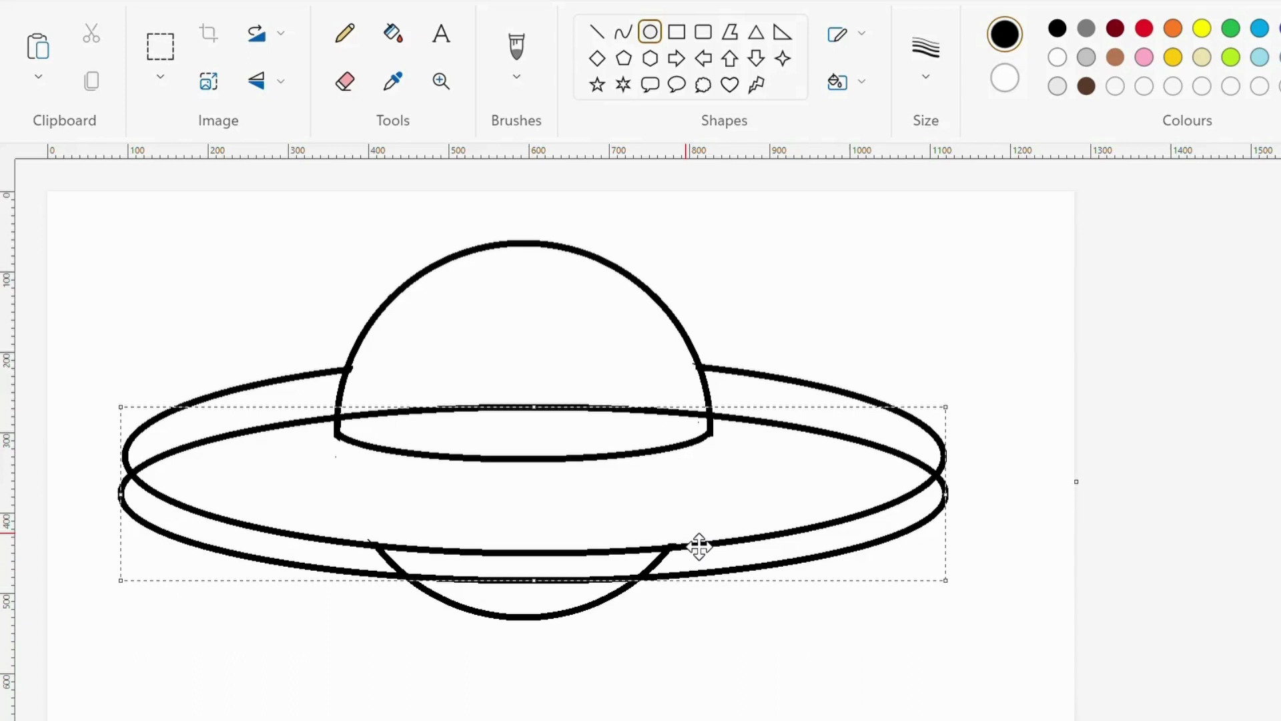
pyautogui.moveTo(698, 546); pyautogui.dragTo(698, 539)
pyautogui.moveTo(538, 587); pyautogui.dragTo(582, 571)
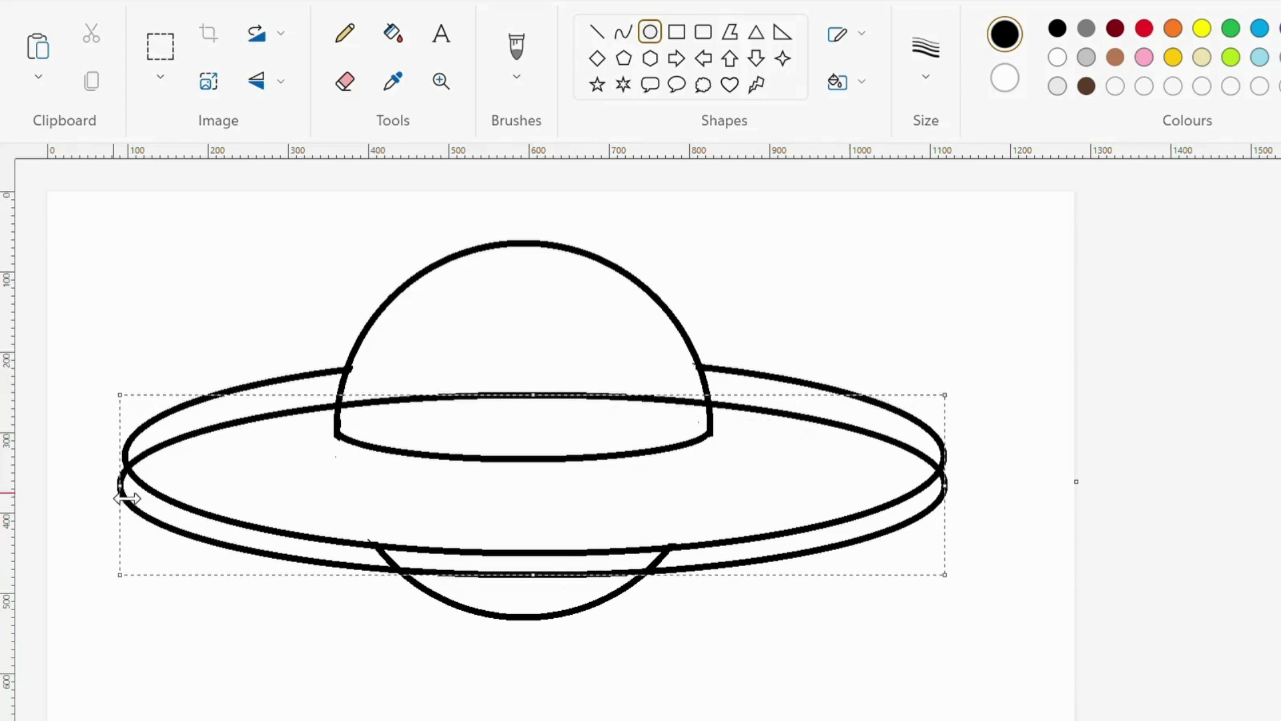
pyautogui.moveTo(121, 491); pyautogui.dragTo(136, 497)
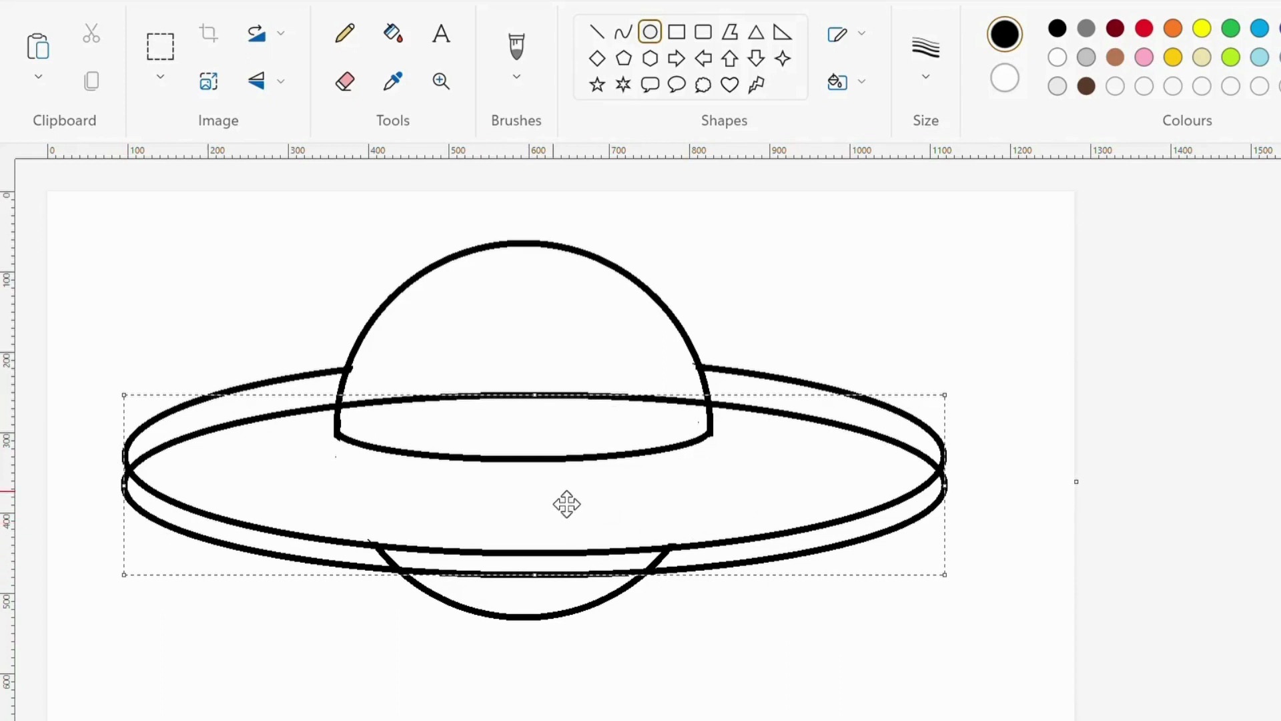
pyautogui.click(483, 195)
# - Erase the second ellipse's upper arc inside the dome and across both sides of the ring
pyautogui.click(345, 81)
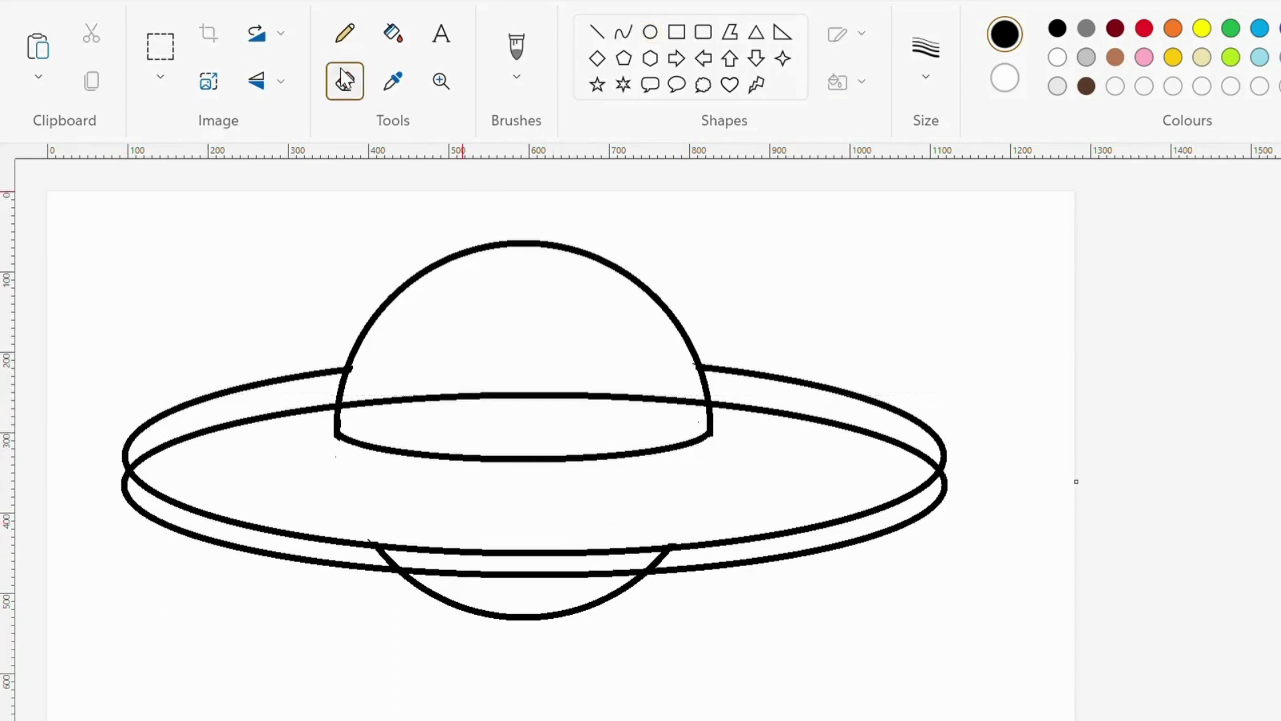
pyautogui.moveTo(354, 406)
pyautogui.mouseDown()
pyautogui.moveTo(414, 402)
pyautogui.moveTo(346, 410)
pyautogui.moveTo(367, 395)
pyautogui.moveTo(507, 399)
pyautogui.mouseUp()
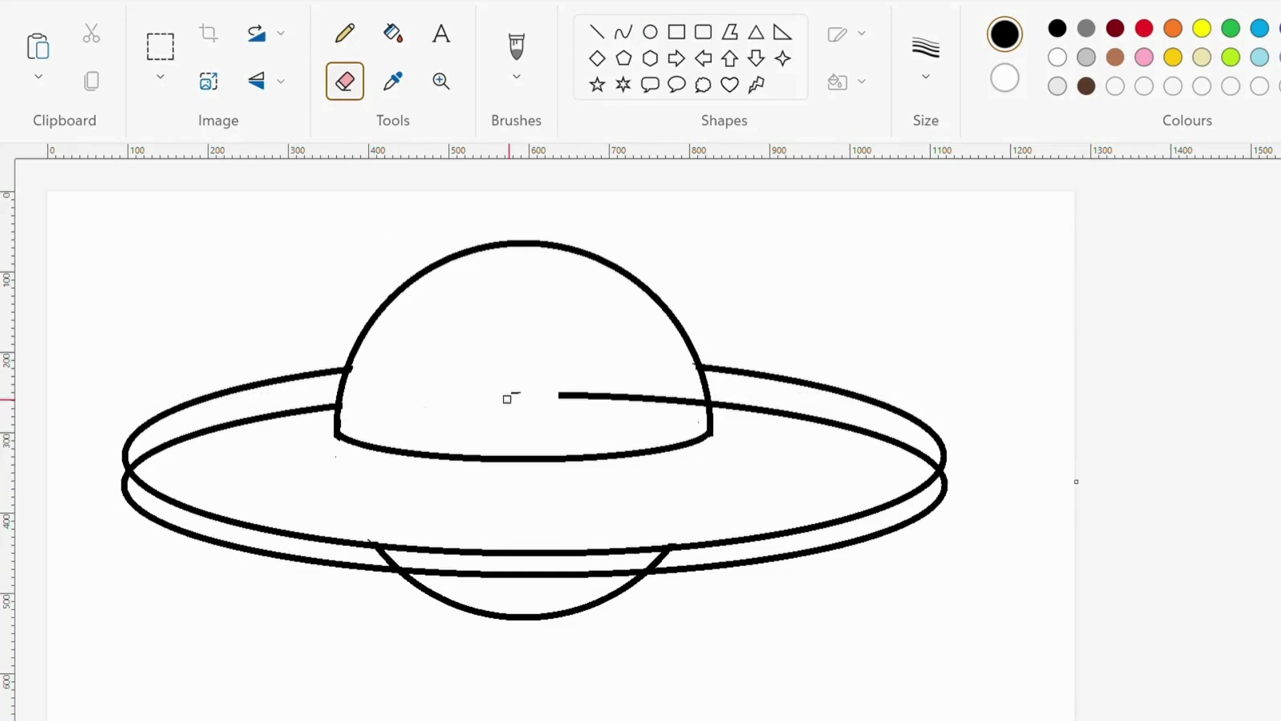
pyautogui.moveTo(604, 390); pyautogui.dragTo(696, 408)
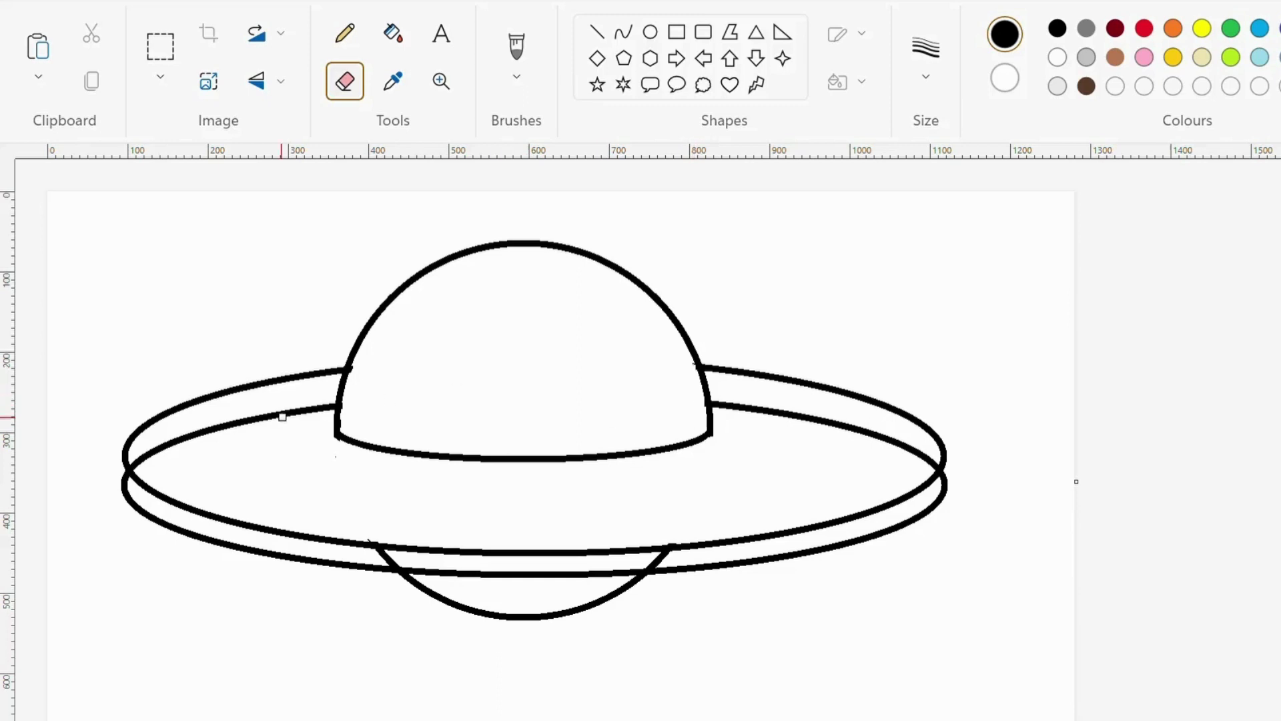
pyautogui.moveTo(146, 460)
pyautogui.mouseDown()
pyautogui.moveTo(329, 407)
pyautogui.moveTo(255, 416)
pyautogui.moveTo(278, 409)
pyautogui.moveTo(214, 428)
pyautogui.moveTo(329, 407)
pyautogui.moveTo(148, 455)
pyautogui.mouseUp()
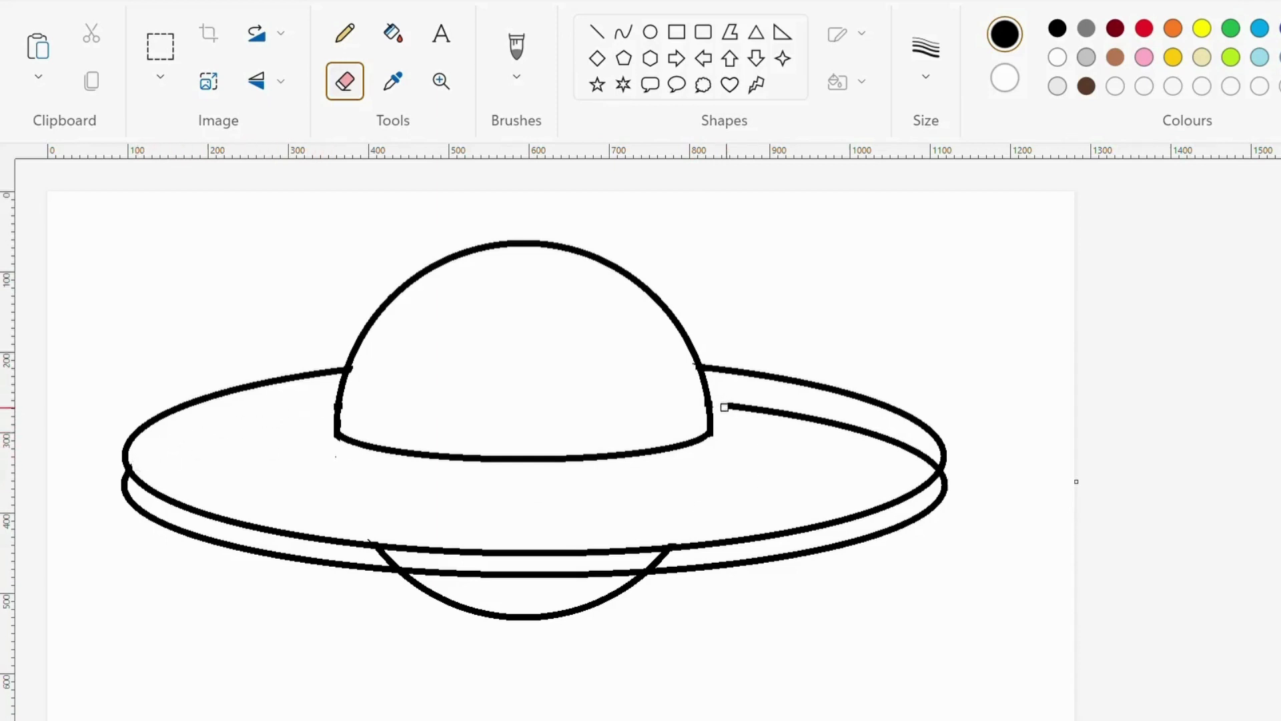
pyautogui.moveTo(725, 407); pyautogui.dragTo(910, 445)
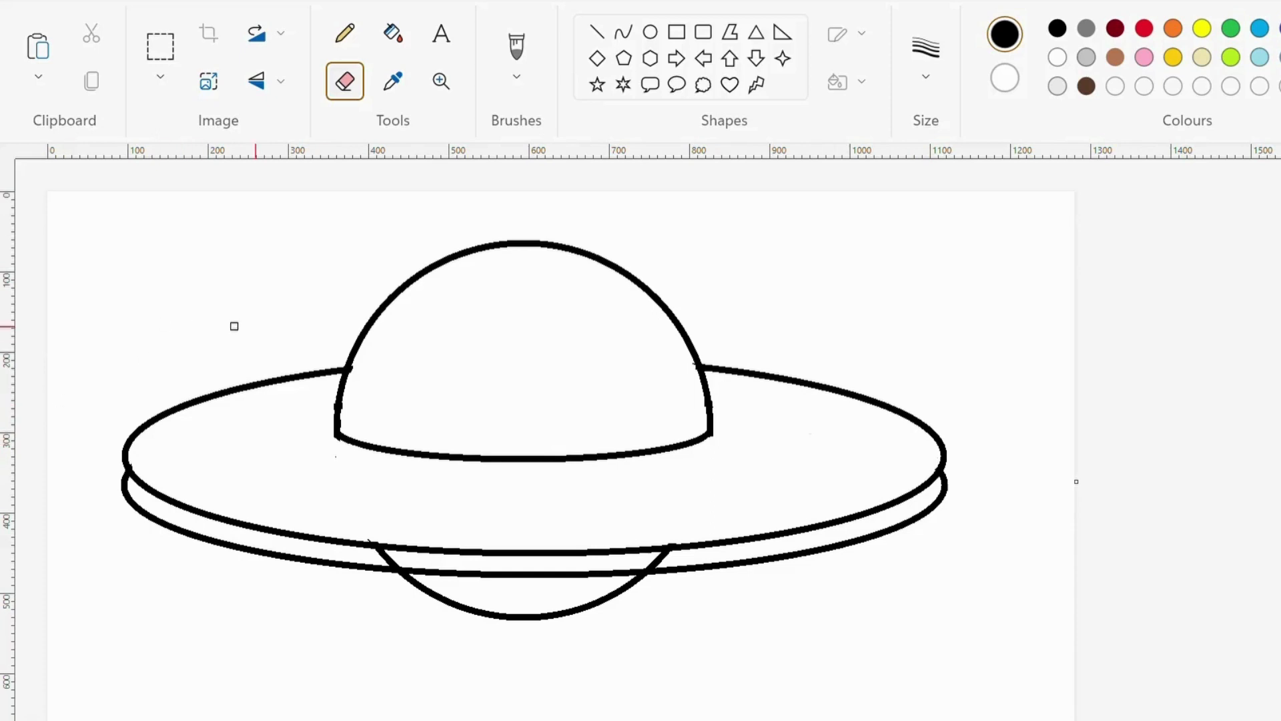
# - Join the two ellipses at both ends of the rim with short curves
pyautogui.click(623, 32)
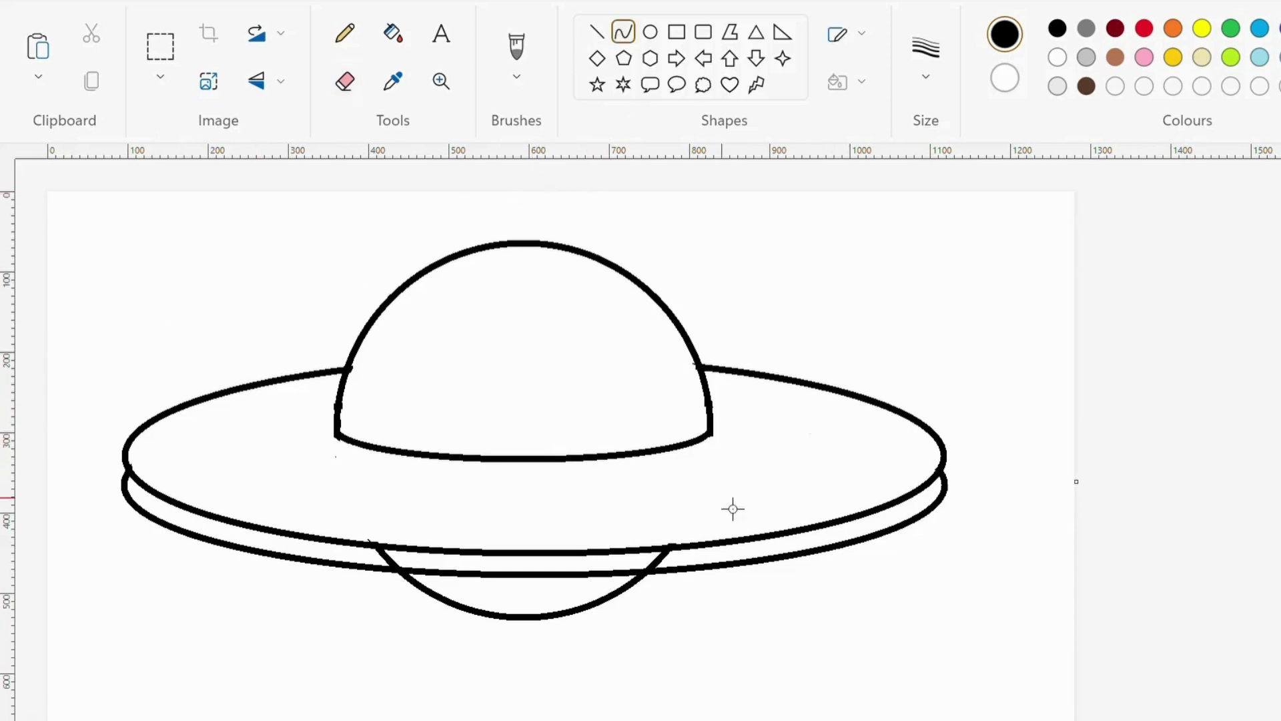
pyautogui.moveTo(134, 461)
pyautogui.mouseDown()
pyautogui.moveTo(132, 501)
pyautogui.moveTo(128, 478)
pyautogui.mouseUp()
pyautogui.click(133, 496)
pyautogui.click(1227, 467)
pyautogui.moveTo(946, 467)
pyautogui.mouseDown()
pyautogui.moveTo(946, 497)
pyautogui.moveTo(959, 467)
pyautogui.moveTo(958, 503)
pyautogui.mouseUp()
pyautogui.click(1230, 499)
# - Erase the remains of the circle inside the rim's edge and below the rim
pyautogui.click(345, 80)
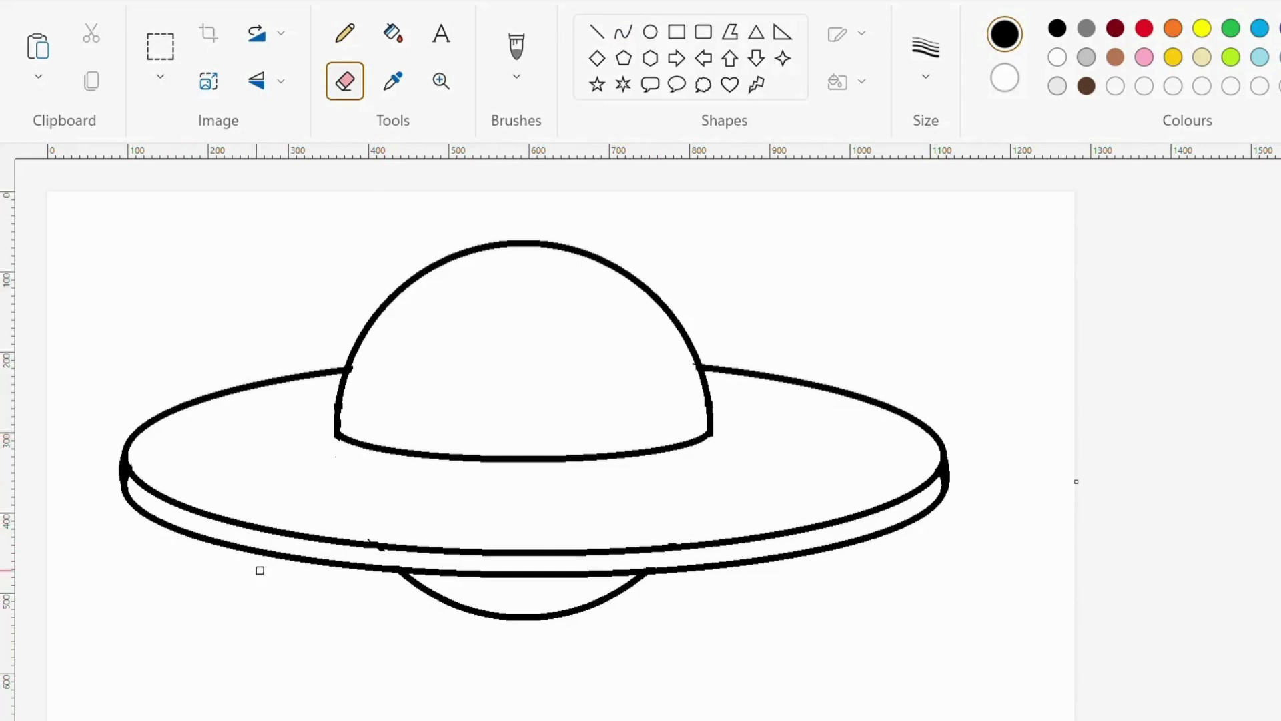
pyautogui.scroll(-3, 791, 580)
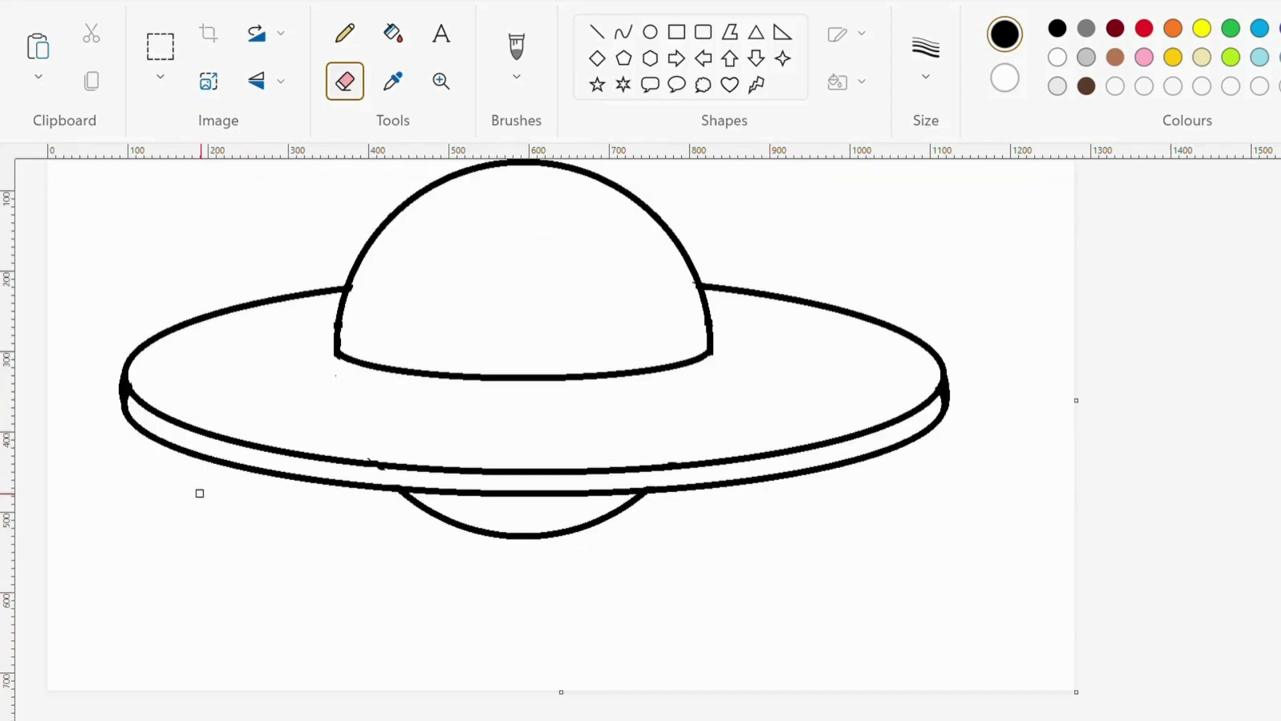
pyautogui.click(621, 33)
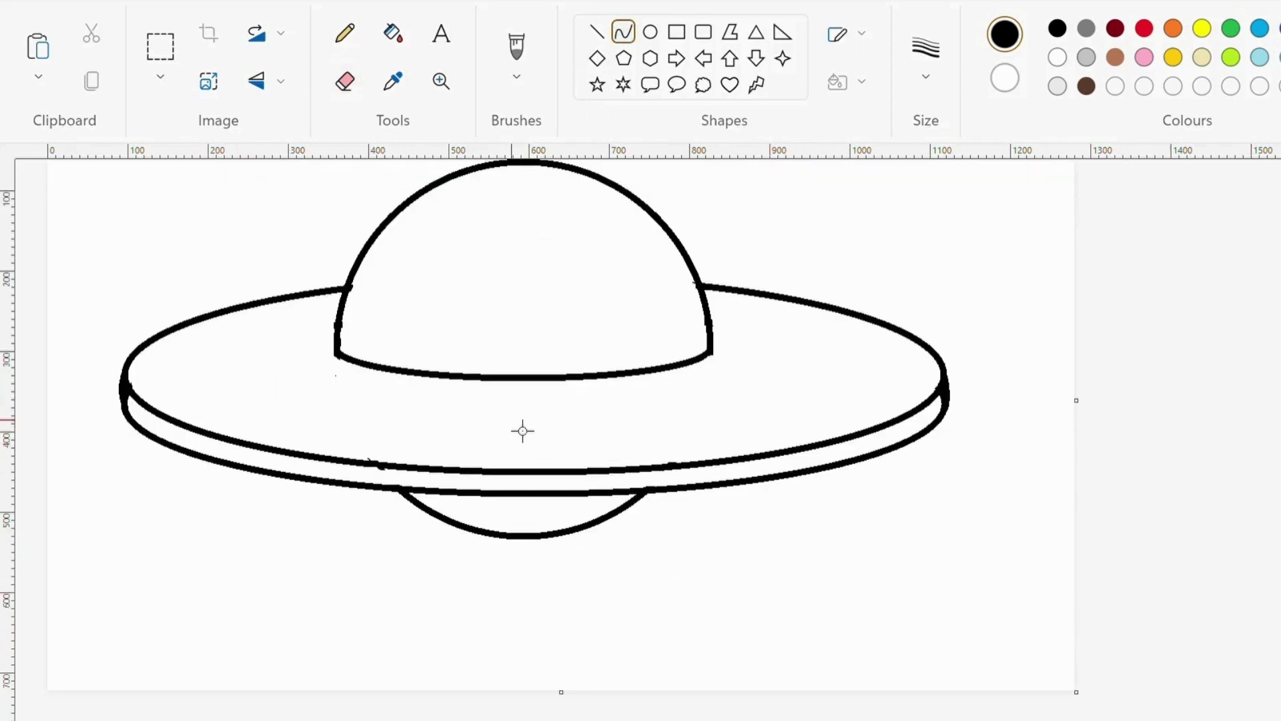
pyautogui.click(345, 81)
pyautogui.moveTo(405, 499)
pyautogui.mouseDown()
pyautogui.moveTo(509, 539)
pyautogui.moveTo(604, 522)
pyautogui.moveTo(421, 510)
pyautogui.mouseUp()
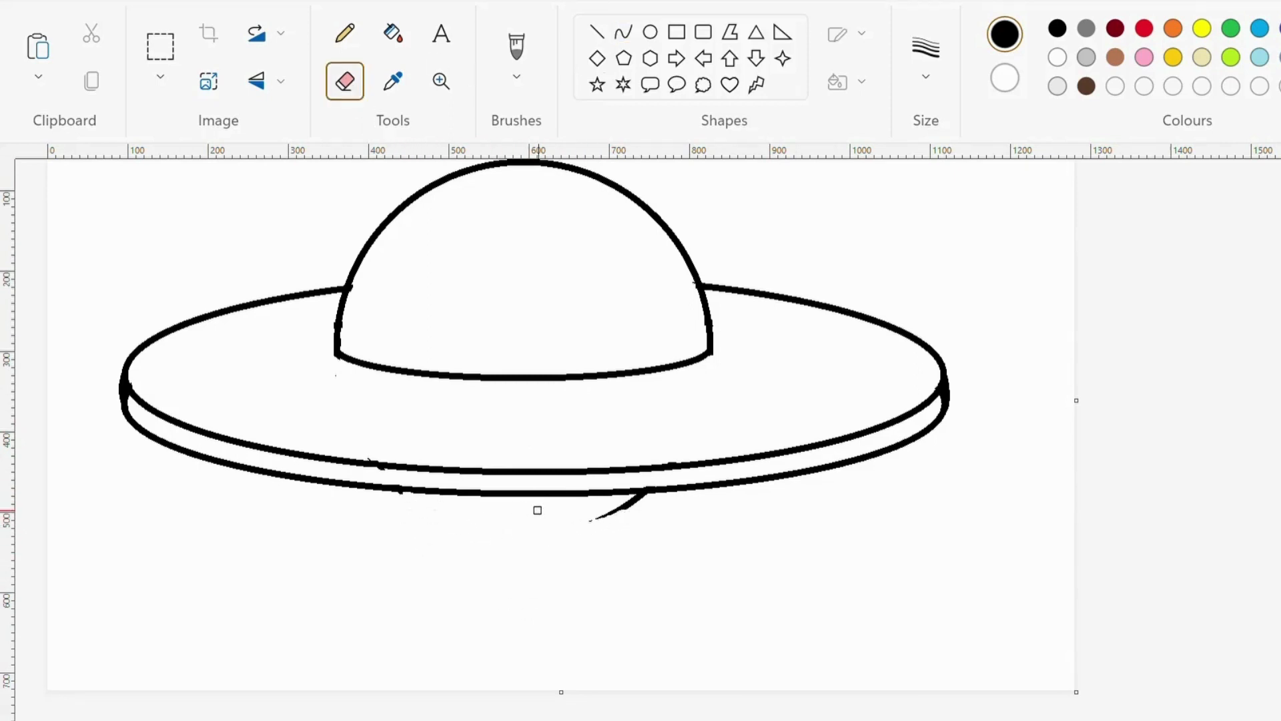
pyautogui.moveTo(537, 509); pyautogui.dragTo(622, 512)
# - Draw the lower hull beneath the rim with a curve on each side and a downward-bowed curve joining them
pyautogui.click(623, 32)
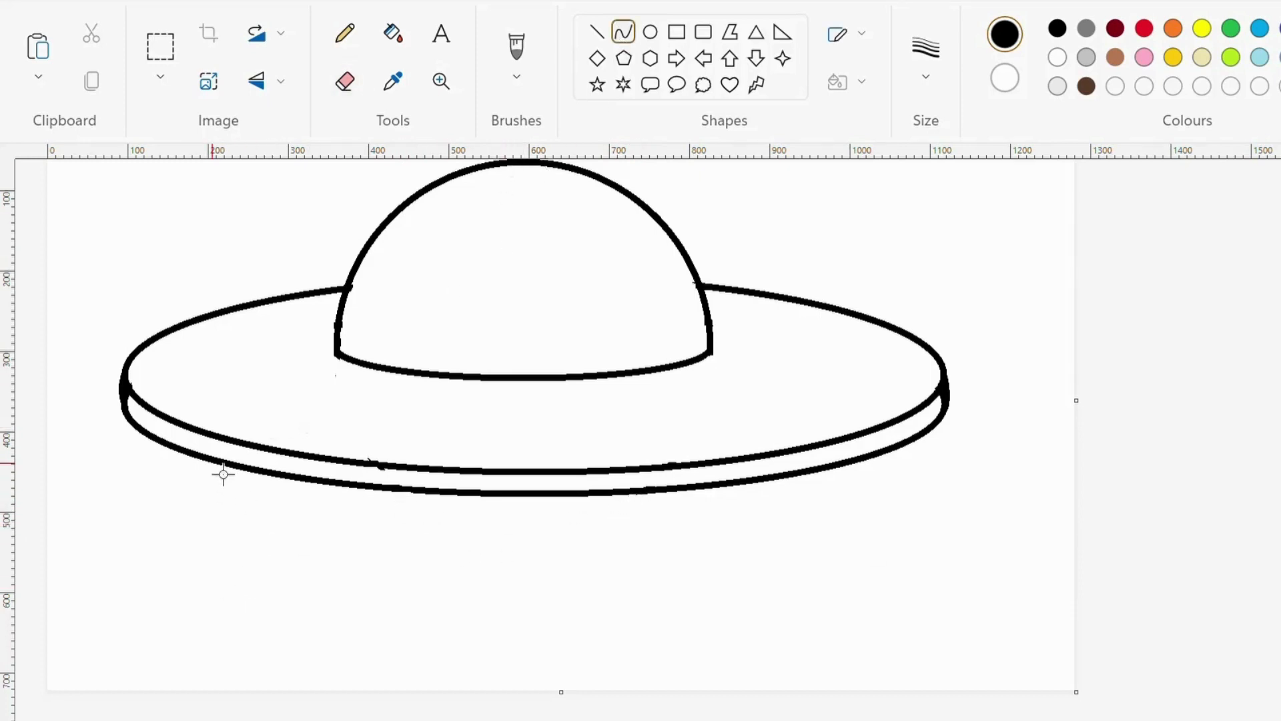
pyautogui.moveTo(208, 460); pyautogui.dragTo(234, 537)
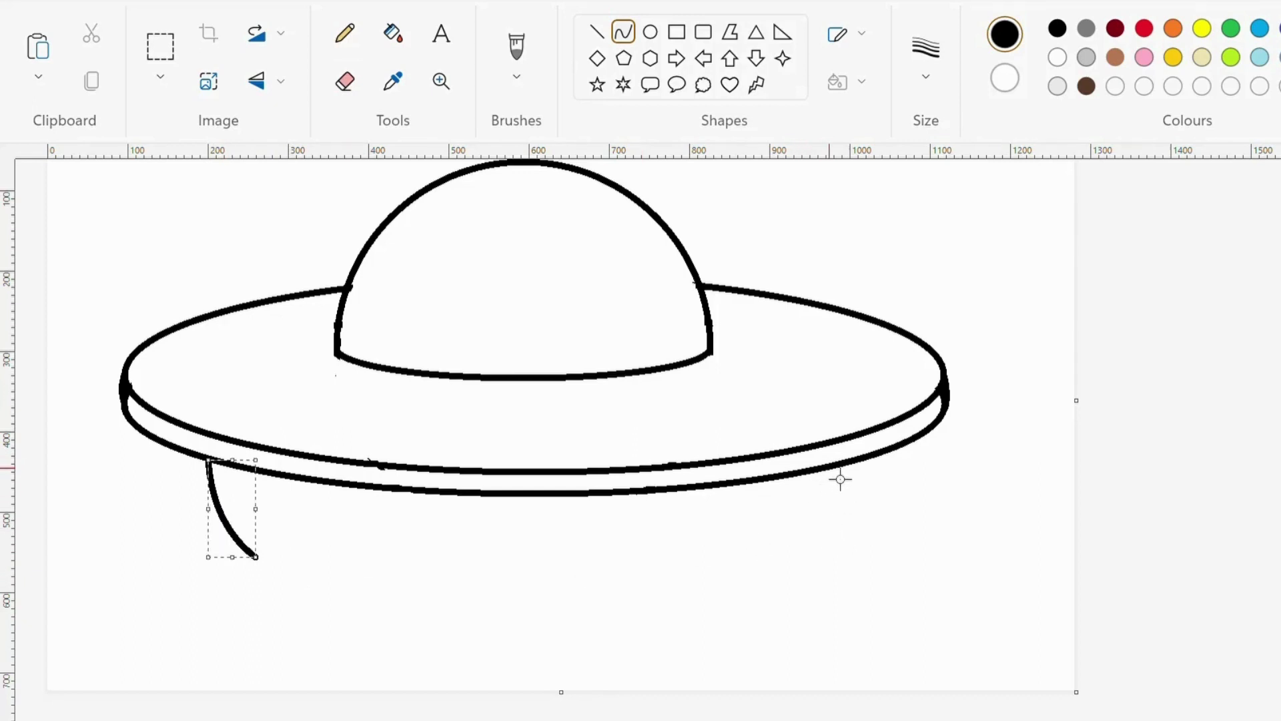
pyautogui.moveTo(834, 467)
pyautogui.mouseDown()
pyautogui.moveTo(823, 552)
pyautogui.moveTo(794, 567)
pyautogui.moveTo(845, 506)
pyautogui.moveTo(836, 558)
pyautogui.moveTo(835, 543)
pyautogui.mouseUp()
pyautogui.moveTo(268, 569)
pyautogui.mouseDown()
pyautogui.moveTo(807, 580)
pyautogui.moveTo(415, 623)
pyautogui.moveTo(621, 614)
pyautogui.moveTo(649, 632)
pyautogui.moveTo(587, 688)
pyautogui.moveTo(563, 687)
pyautogui.moveTo(561, 649)
pyautogui.mouseUp()
pyautogui.click(1164, 587)
# - Draw straight panel lines from the dome's base corners to the rim's ends, plus two front lines continuing down across the rim's edge
pyautogui.scroll(1, 1101, 595)
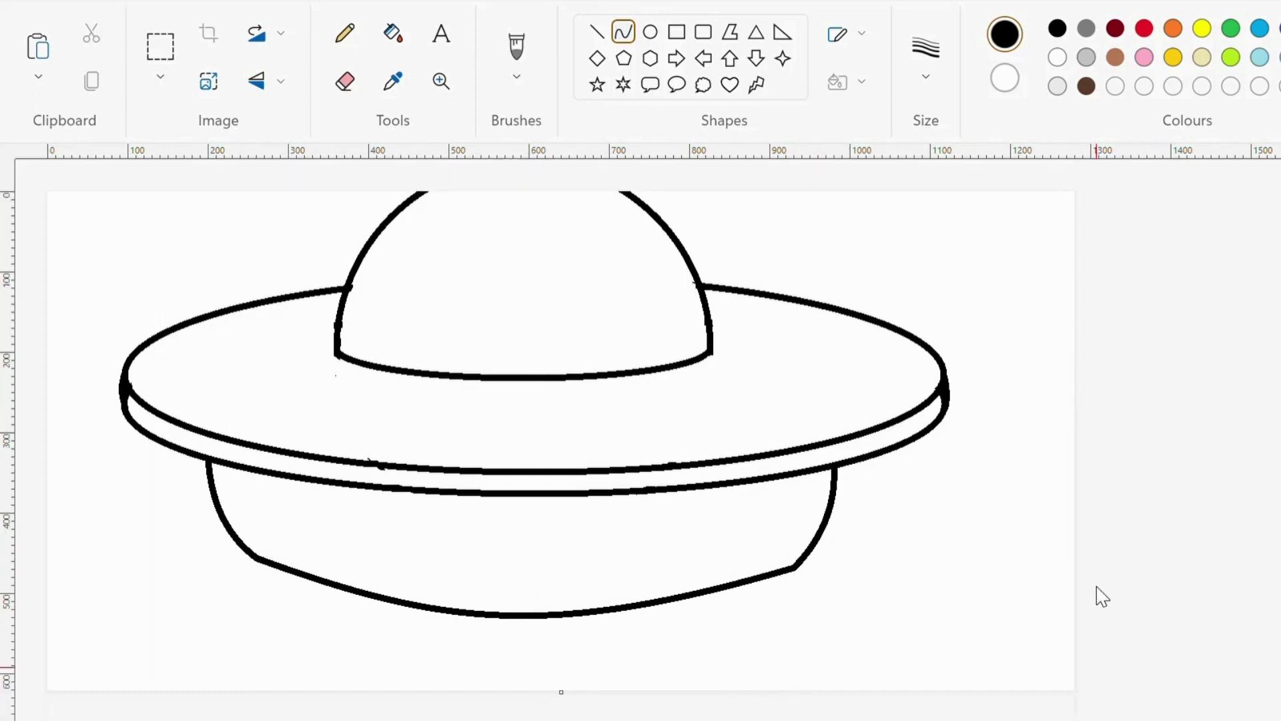
pyautogui.click(596, 31)
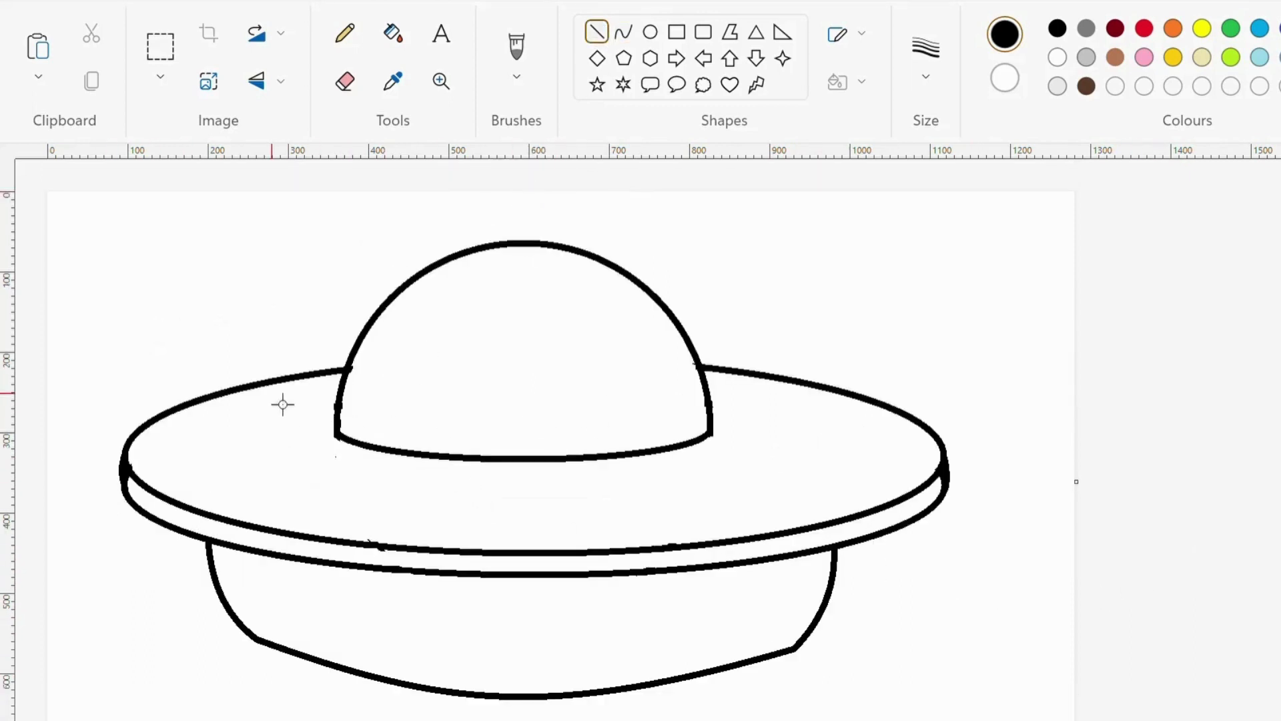
pyautogui.moveTo(336, 435)
pyautogui.mouseDown()
pyautogui.moveTo(308, 452)
pyautogui.moveTo(140, 476)
pyautogui.mouseUp()
pyautogui.moveTo(711, 432); pyautogui.dragTo(943, 465)
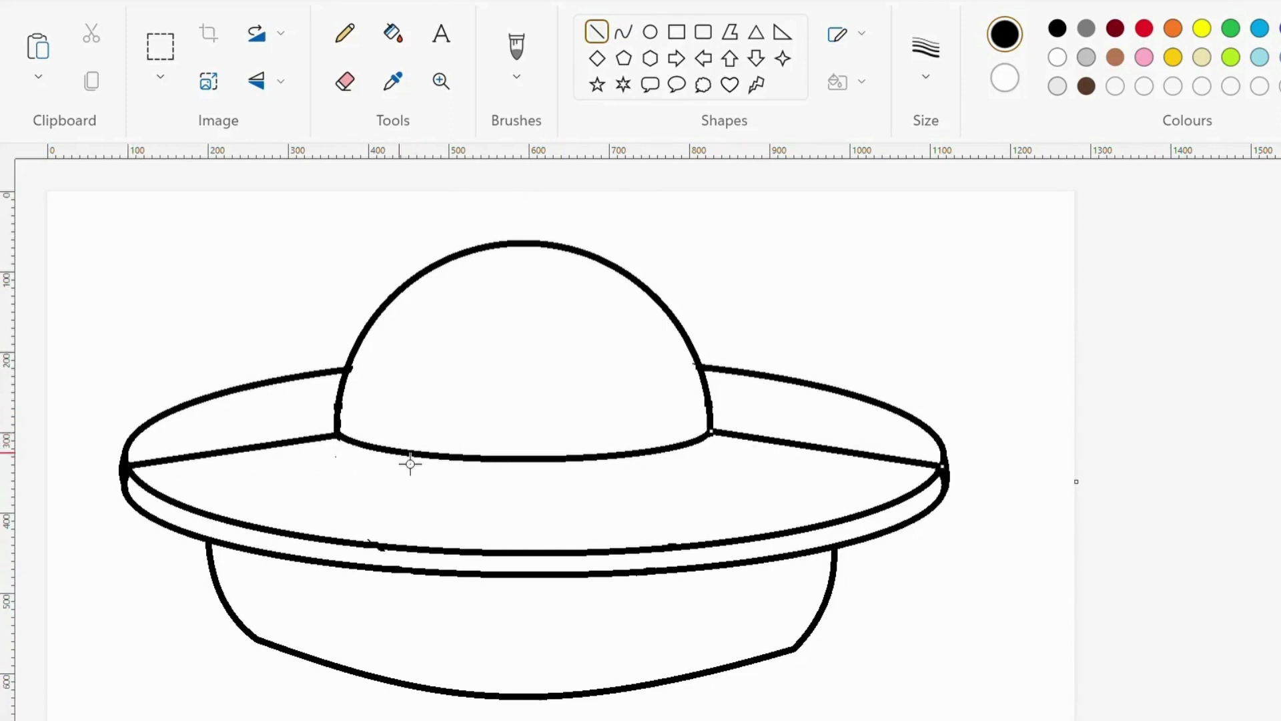
pyautogui.moveTo(399, 454); pyautogui.dragTo(382, 568)
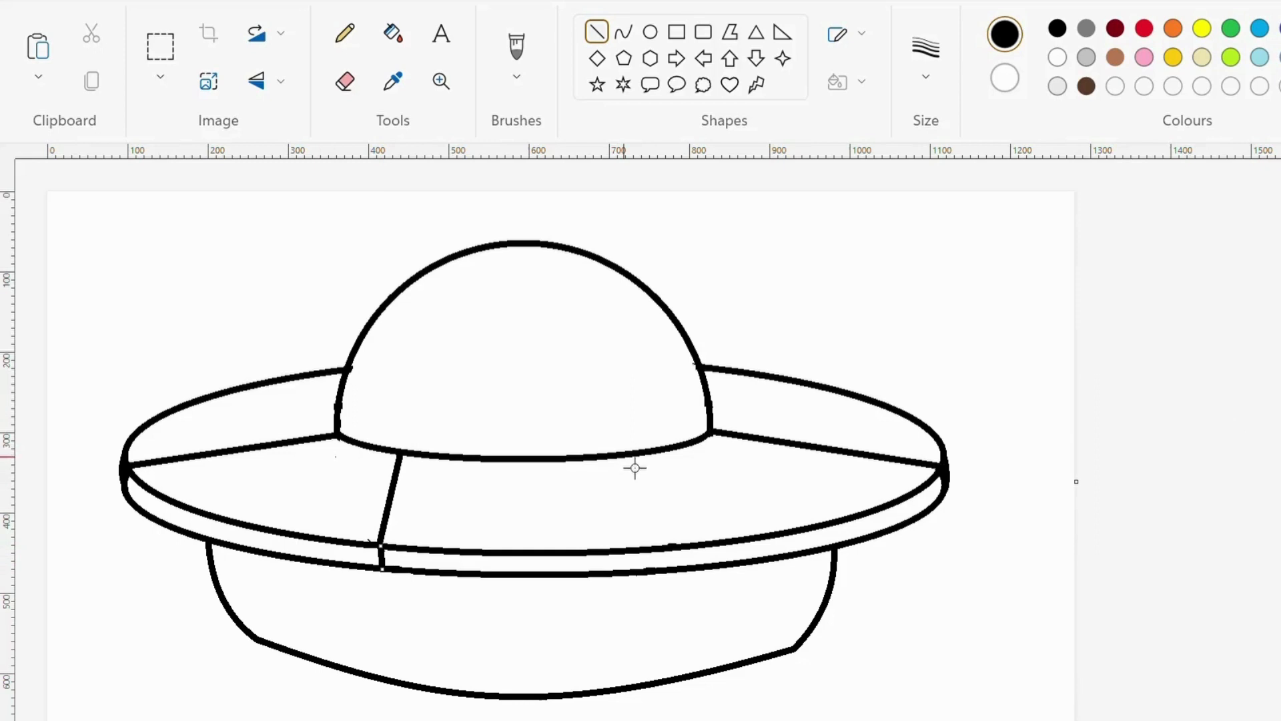
pyautogui.moveTo(621, 456)
pyautogui.mouseDown()
pyautogui.moveTo(647, 481)
pyautogui.moveTo(685, 578)
pyautogui.mouseUp()
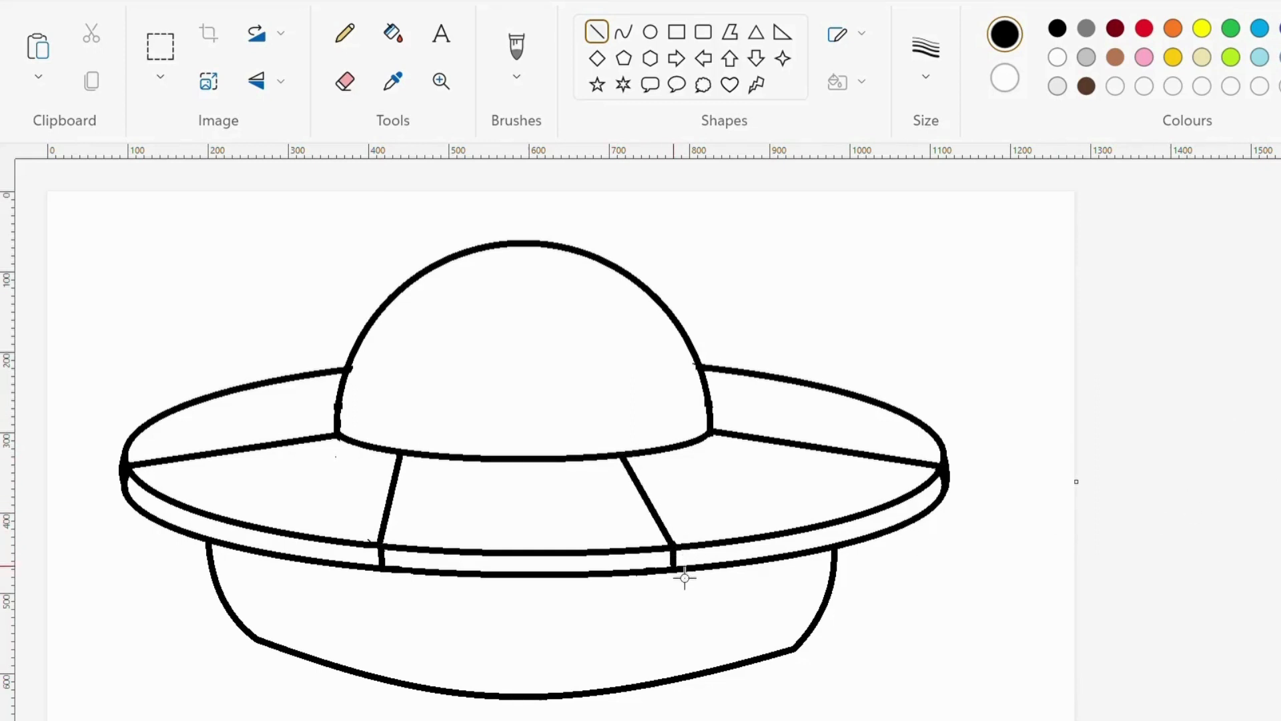
# - Add a short diagonal panel line on each side of the dome to the ring's back edge, redrawing the left one slightly lower
pyautogui.moveTo(708, 399); pyautogui.dragTo(734, 375)
pyautogui.moveTo(337, 399); pyautogui.dragTo(319, 378)
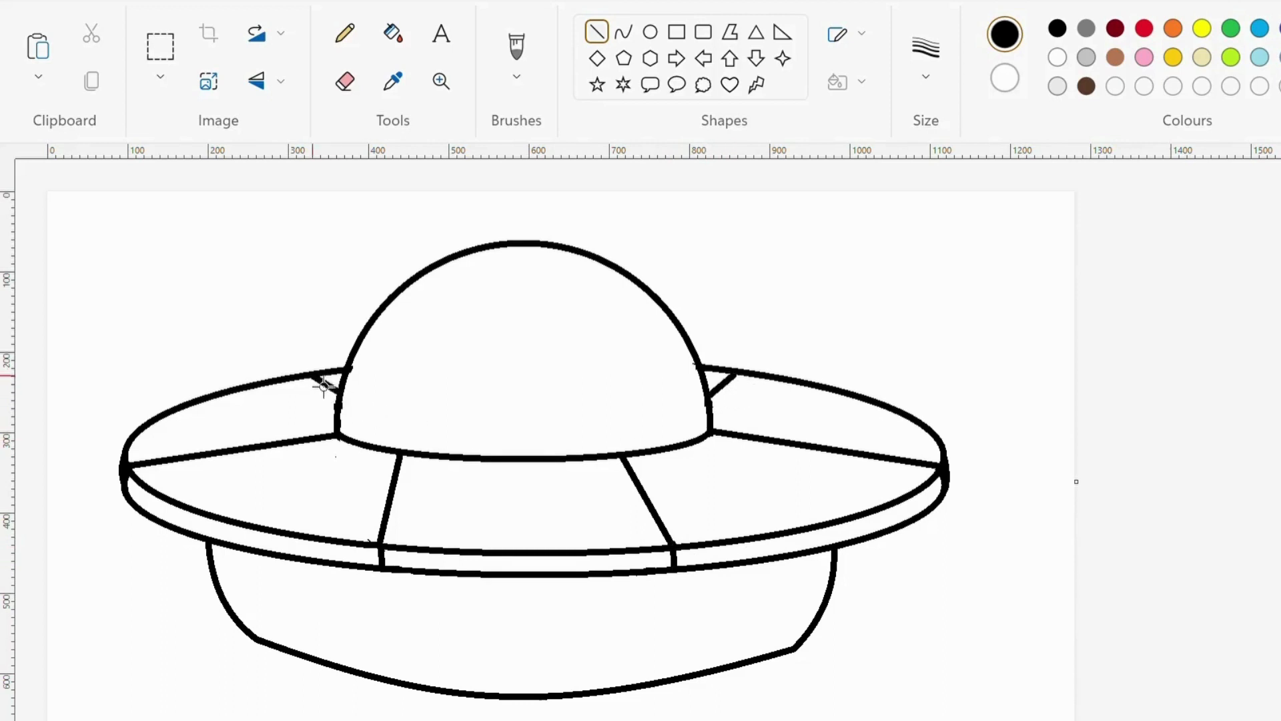
pyautogui.hotkey('ctrl', 'z')
pyautogui.moveTo(339, 408); pyautogui.dragTo(324, 387)
# - Draw a small flat oval light on each of the ring's five large panels: three in front and one at each rear side
pyautogui.click(650, 32)
pyautogui.moveTo(286, 477); pyautogui.dragTo(312, 494)
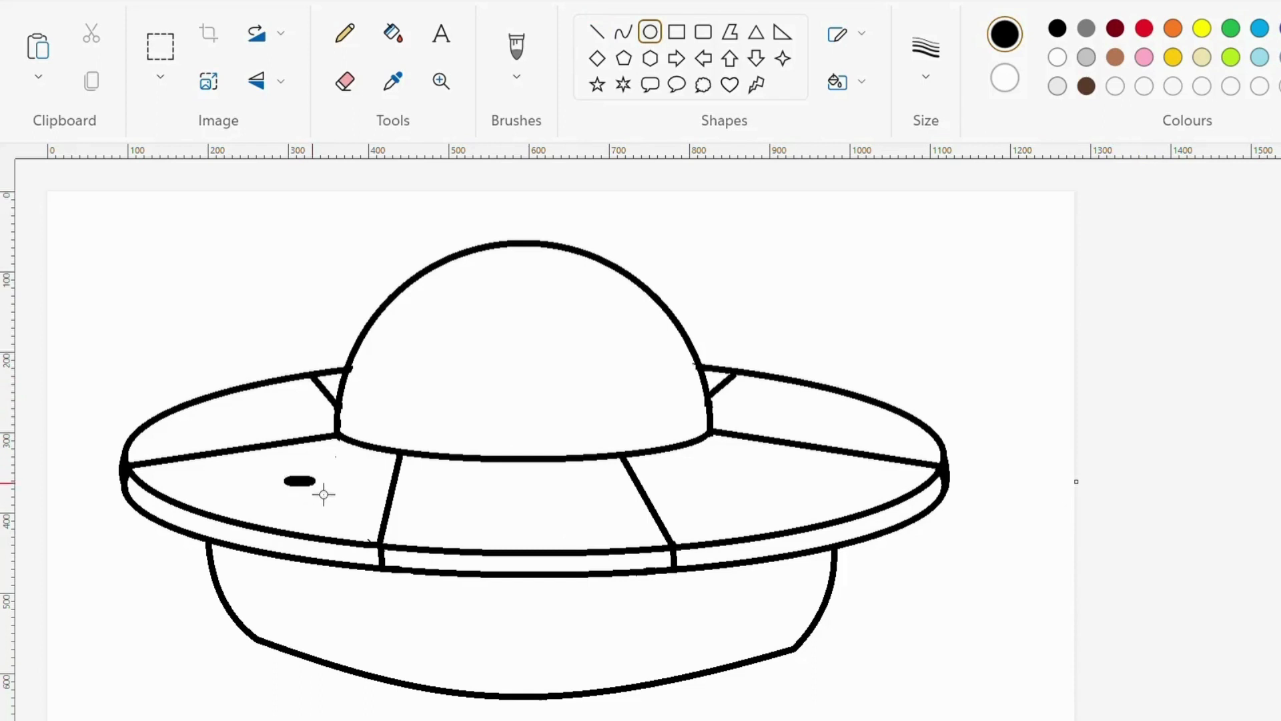
pyautogui.moveTo(493, 501)
pyautogui.mouseDown()
pyautogui.moveTo(558, 523)
pyautogui.moveTo(549, 514)
pyautogui.mouseUp()
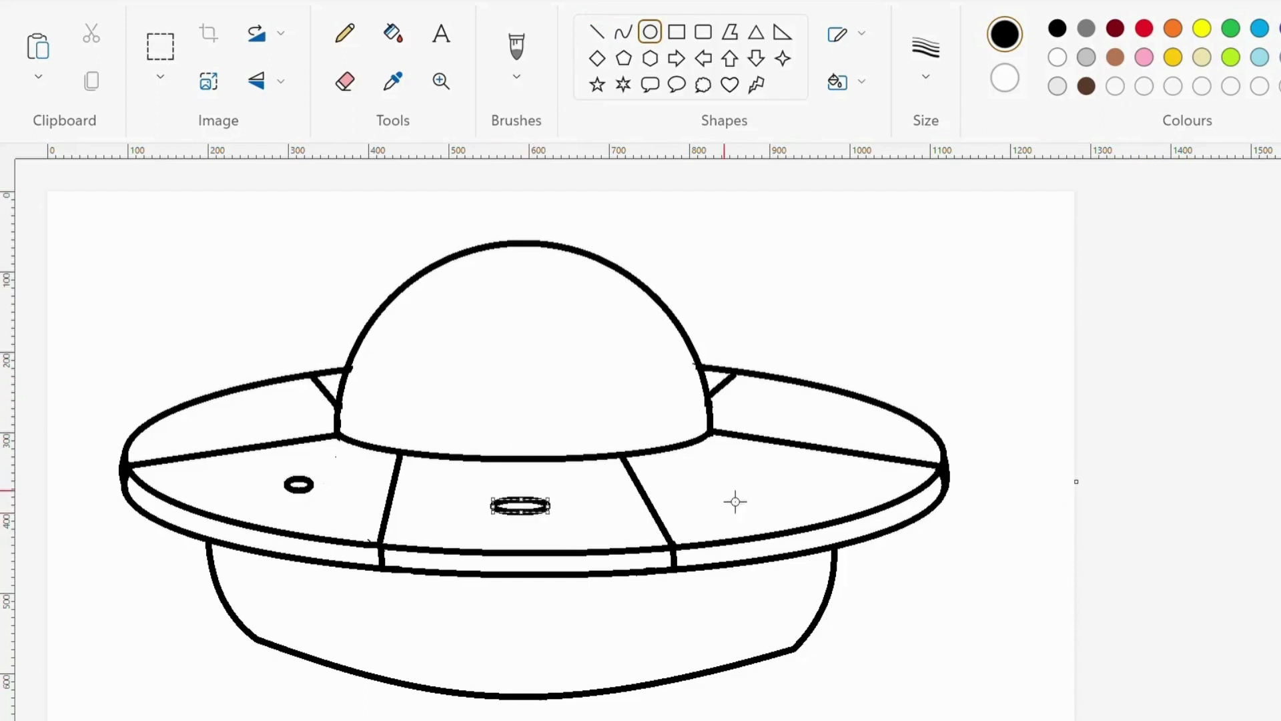
pyautogui.moveTo(722, 476); pyautogui.dragTo(781, 488)
pyautogui.moveTo(797, 408); pyautogui.dragTo(822, 422)
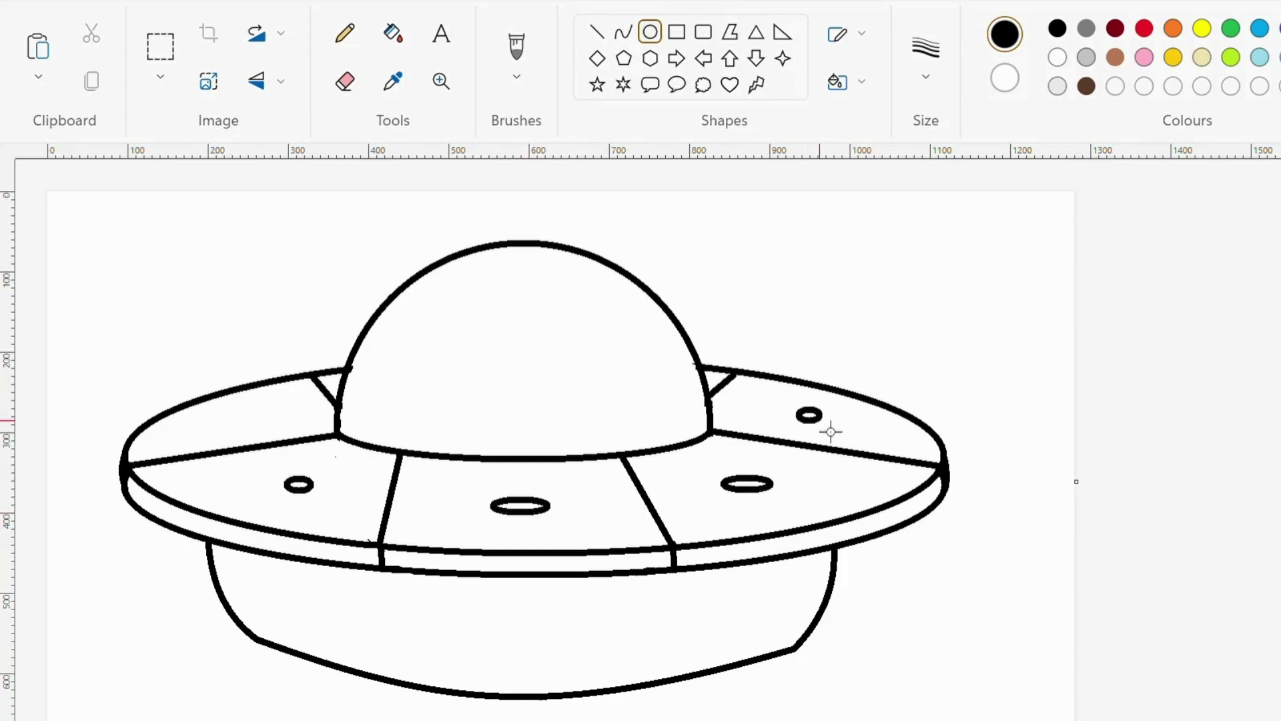
pyautogui.moveTo(232, 407)
pyautogui.mouseDown()
pyautogui.moveTo(280, 414)
pyautogui.moveTo(261, 421)
pyautogui.mouseUp()
pyautogui.scroll(-1, 832, 520)
pyautogui.scroll(-1, 667, 586)
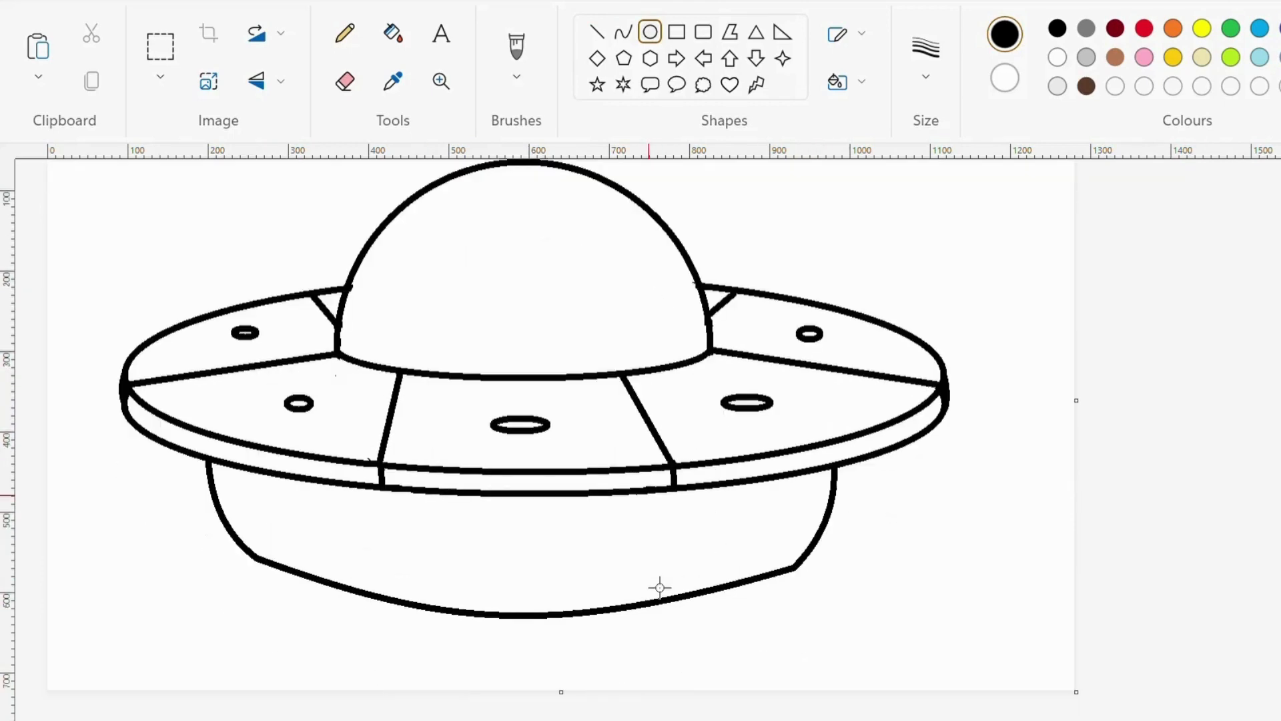
pyautogui.scroll(1, 782, 628)
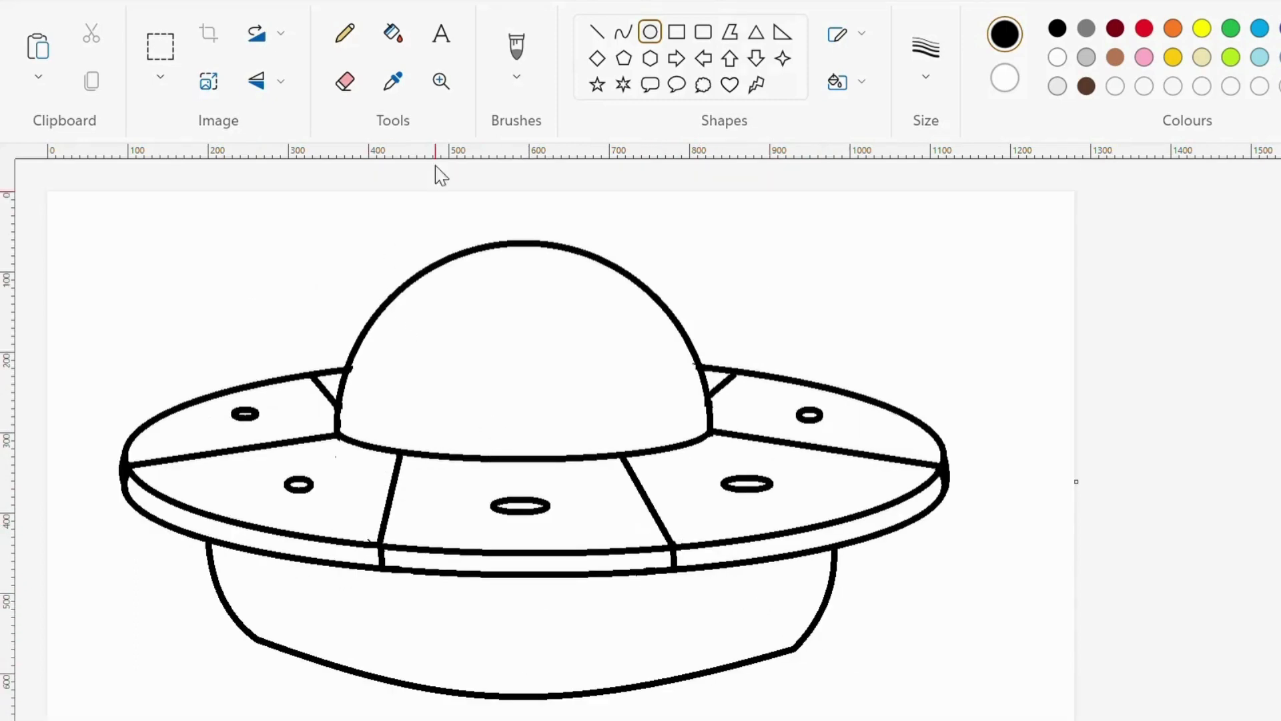
# - Fill the dome with light turquoise
pyautogui.click(354, 84)
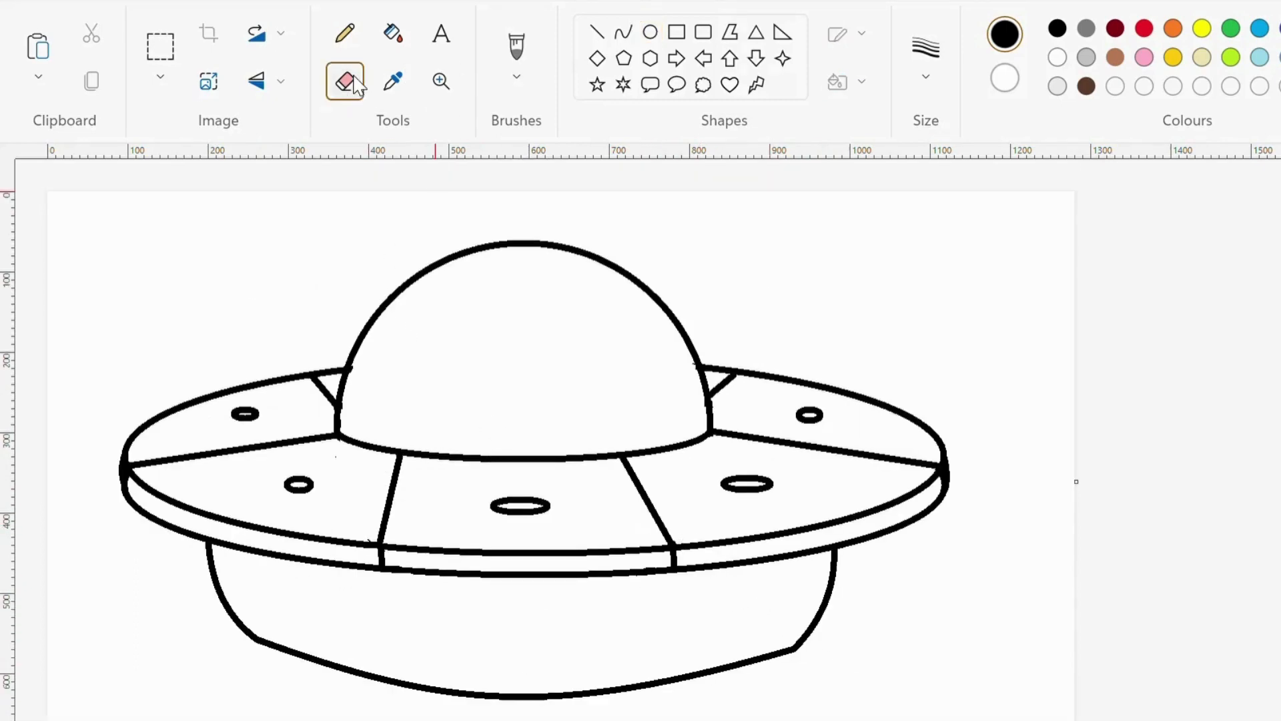
pyautogui.click(1260, 58)
pyautogui.click(393, 33)
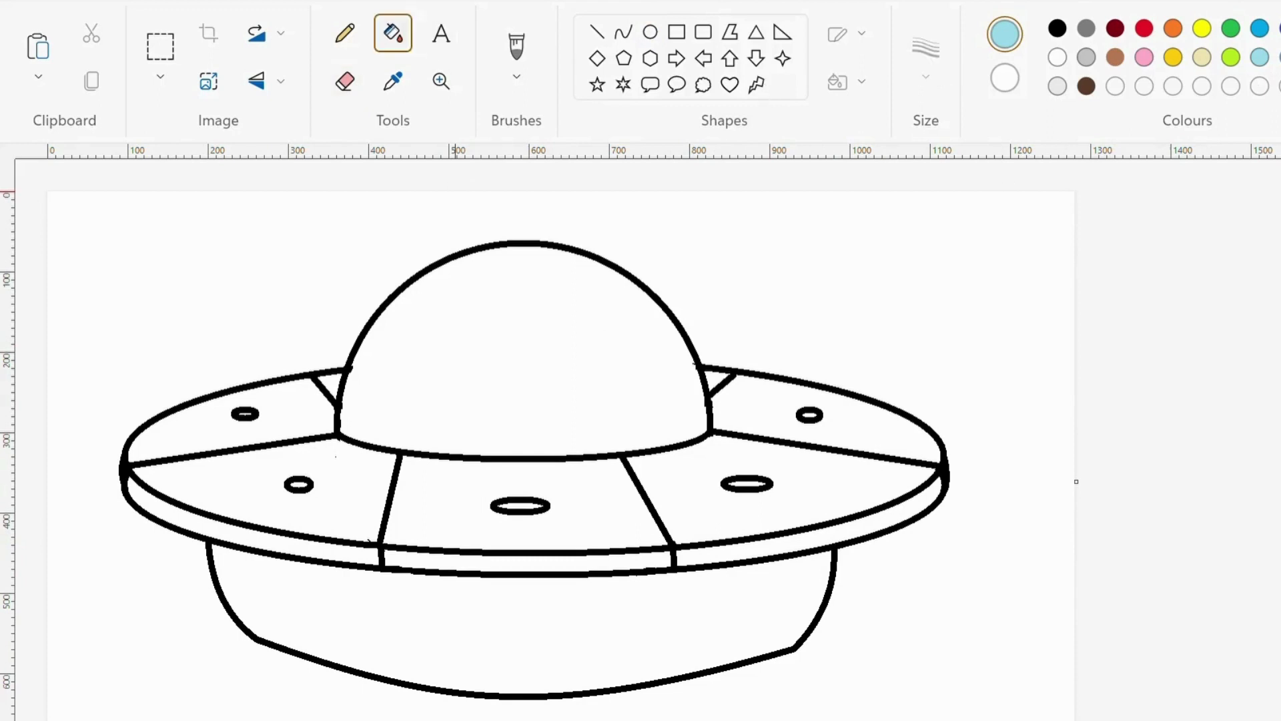
pyautogui.click(661, 384)
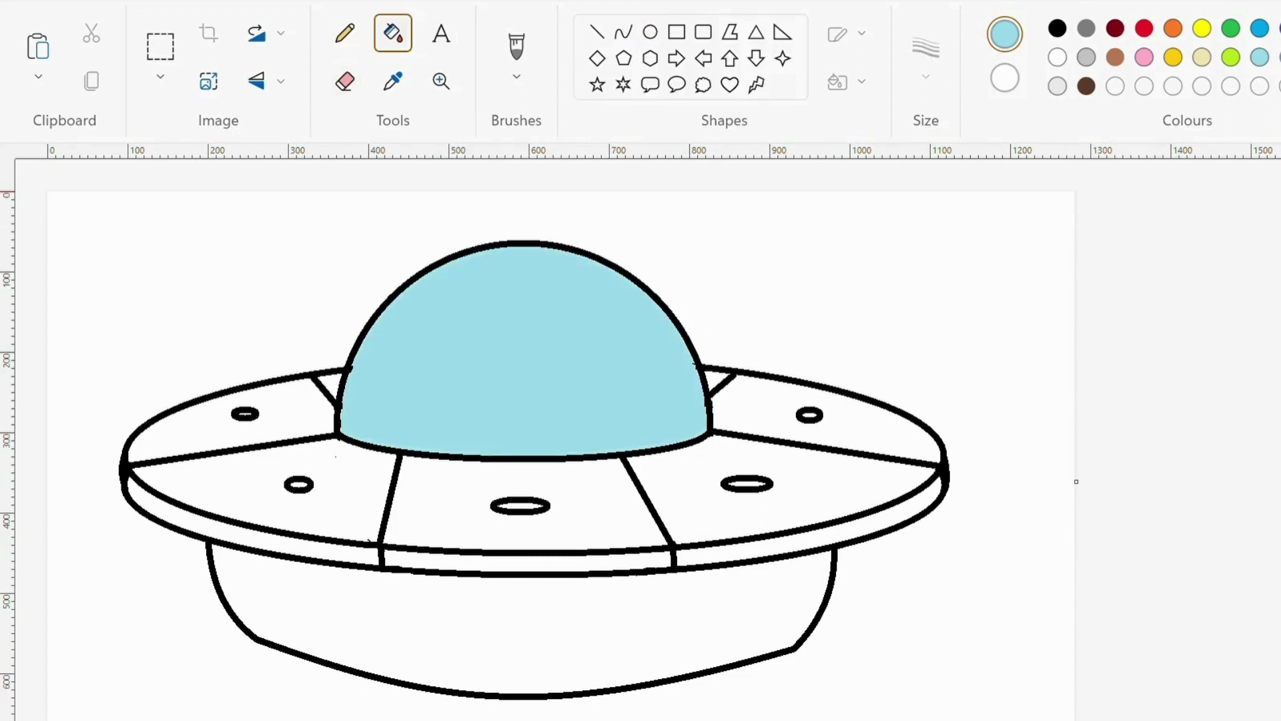
# - Fill all the ring's top panels with blue-grey, including the small ones beside the dome, leaving the oval lights white
pyautogui.click(240, 430)
pyautogui.click(328, 393)
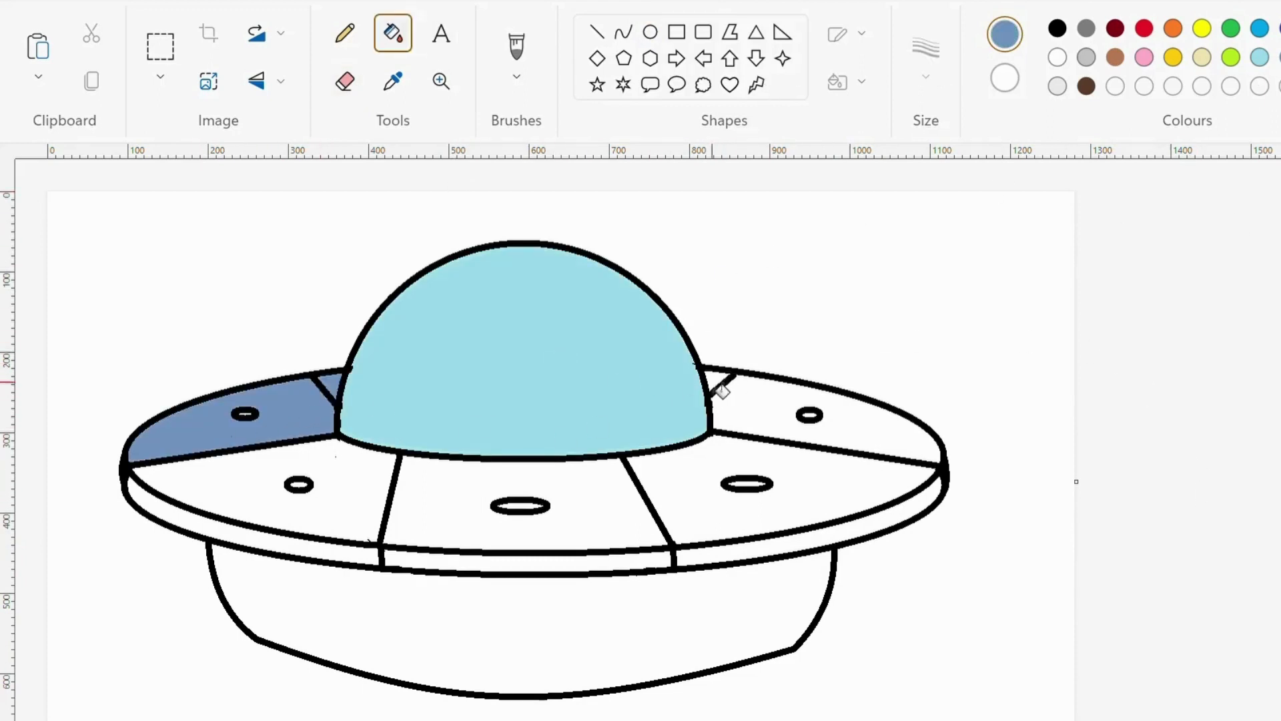
pyautogui.click(722, 390)
pyautogui.click(727, 410)
pyautogui.click(695, 491)
pyautogui.click(427, 530)
pyautogui.click(334, 514)
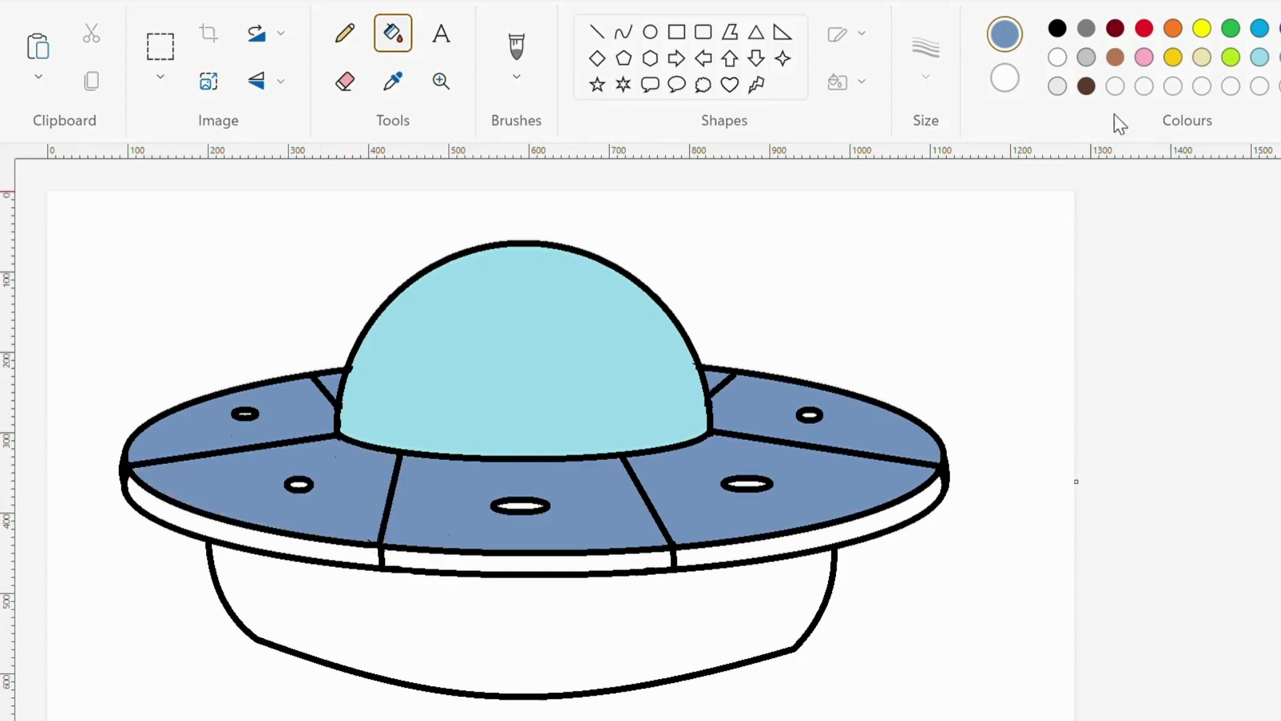
# - Fill the three rim-edge segments with a darker custom blue-grey and the lower hull with the same blue-grey as the ring panels
pyautogui.click(1279, 28)
pyautogui.click(1280, 58)
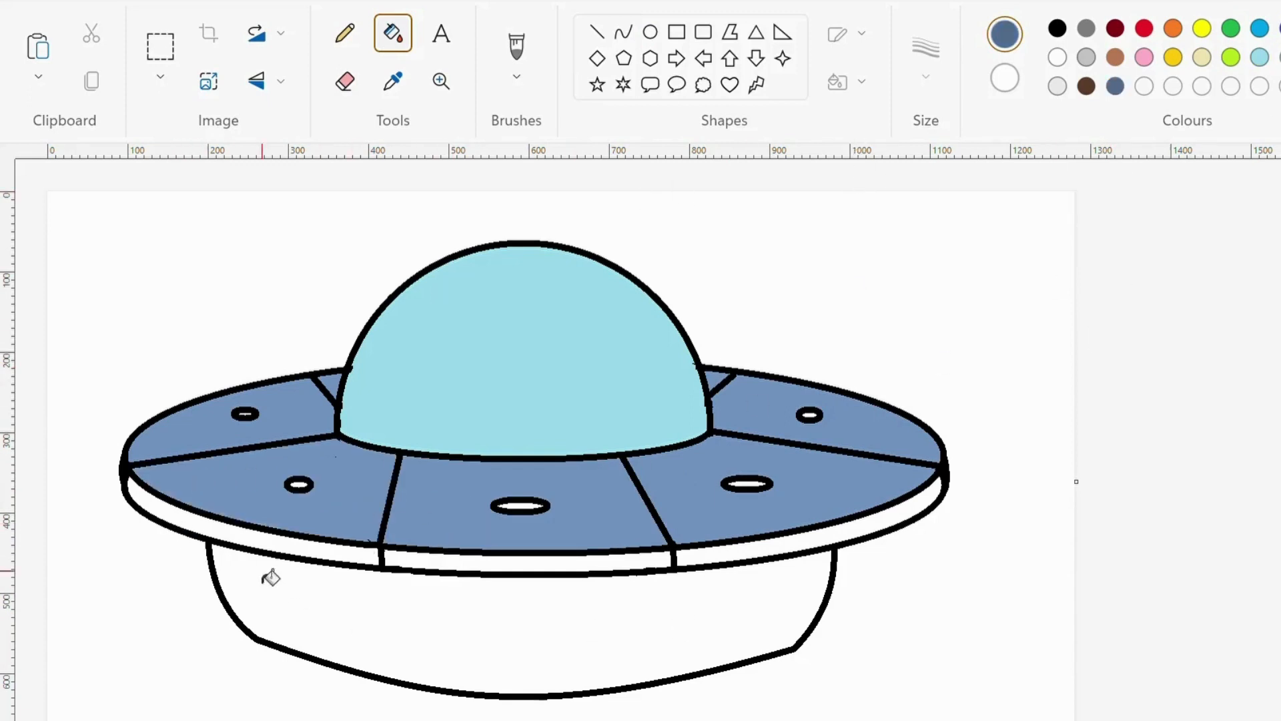
pyautogui.click(194, 527)
pyautogui.click(429, 564)
pyautogui.click(779, 557)
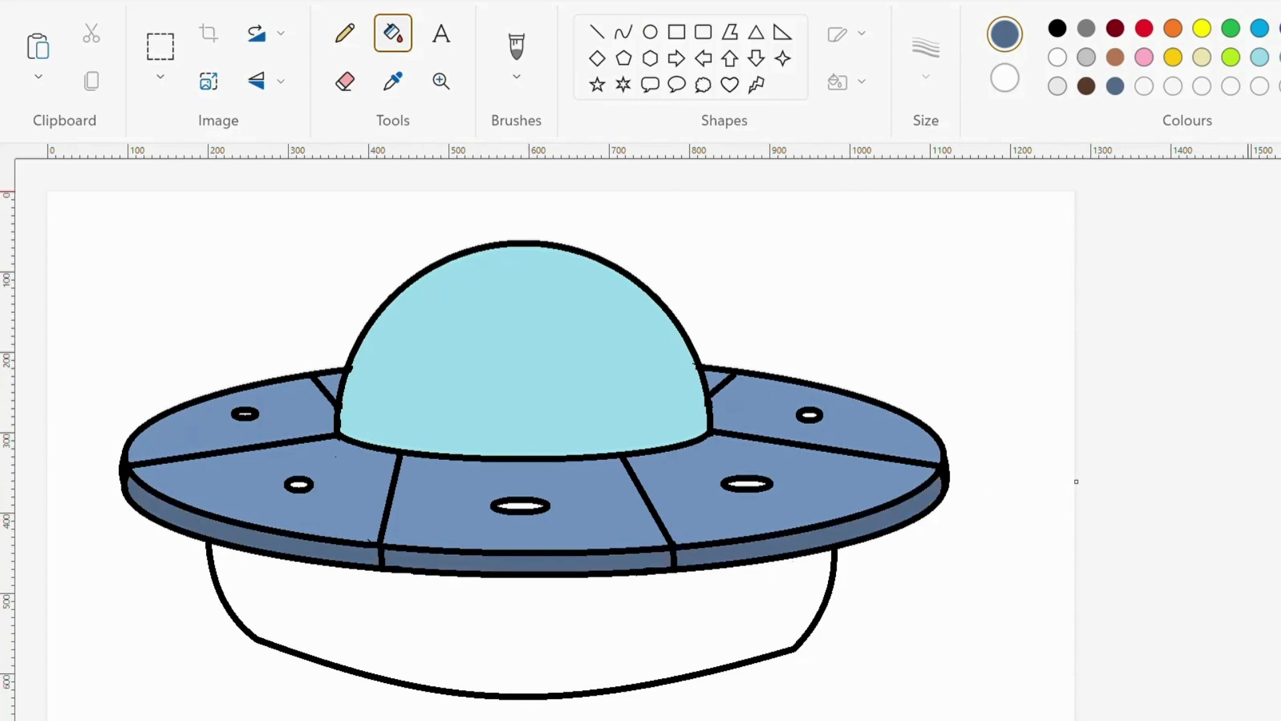
pyautogui.click(1280, 58)
pyautogui.click(532, 629)
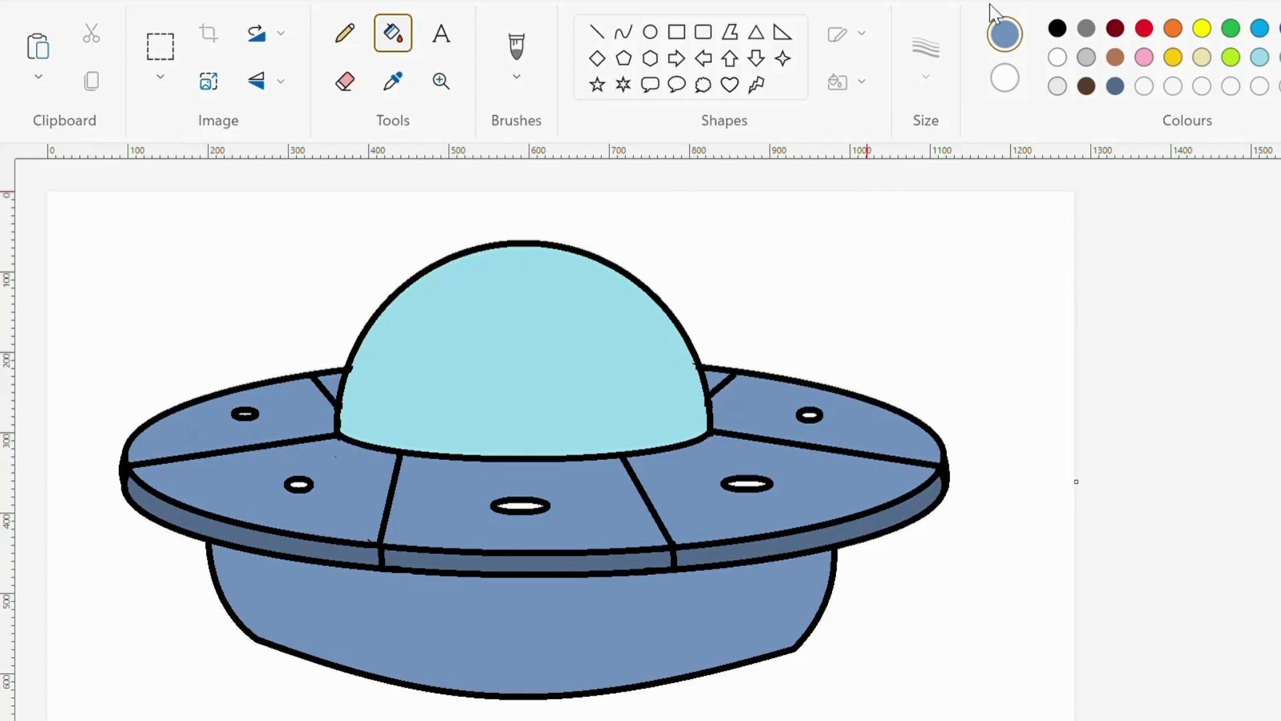
# - Outline a narrow highlight with two white curves along the dome's upper-left edge and fill it white
pyautogui.click(1057, 58)
pyautogui.click(623, 31)
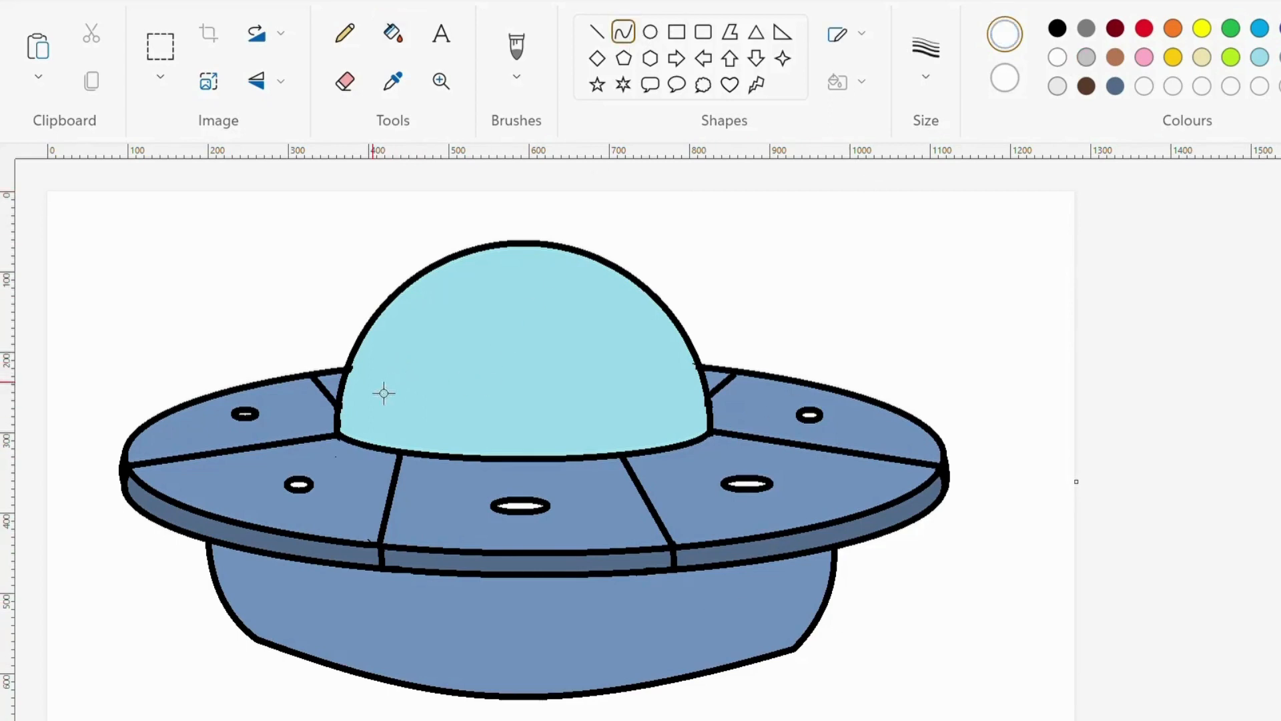
pyautogui.moveTo(374, 378)
pyautogui.mouseDown()
pyautogui.moveTo(437, 295)
pyautogui.moveTo(500, 261)
pyautogui.moveTo(392, 324)
pyautogui.moveTo(448, 276)
pyautogui.moveTo(455, 288)
pyautogui.mouseUp()
pyautogui.click(967, 431)
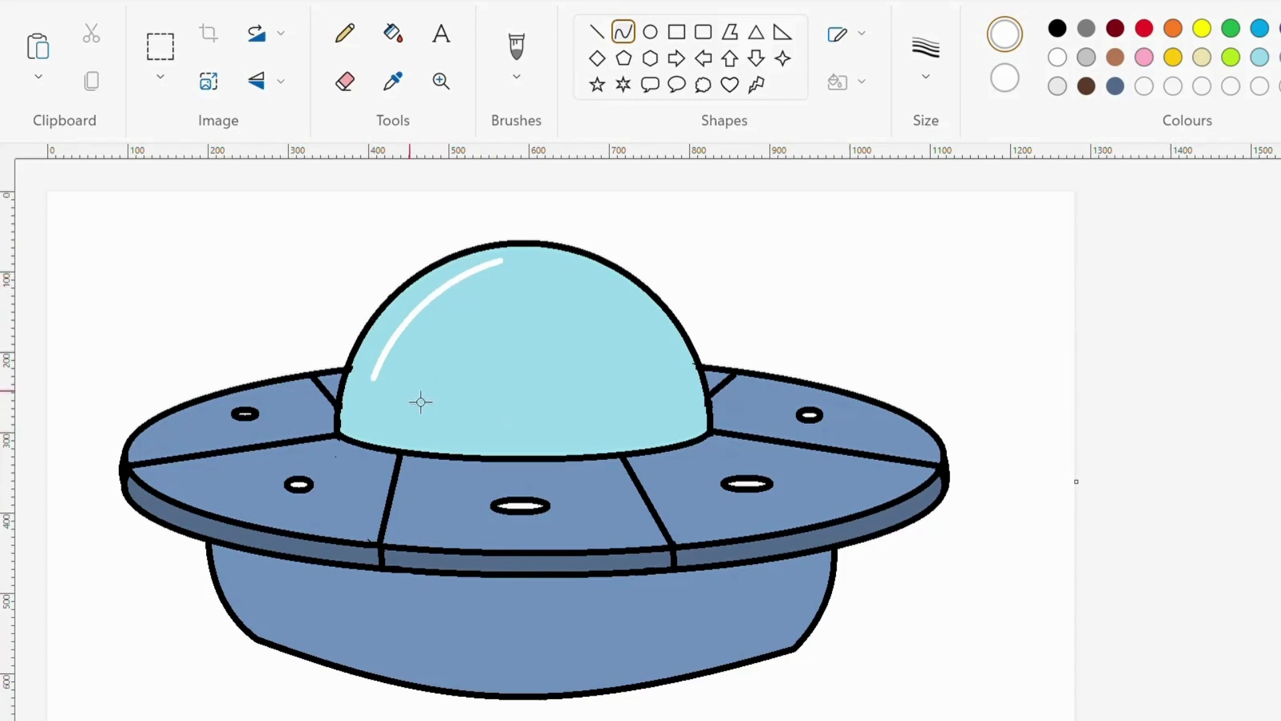
pyautogui.moveTo(381, 382)
pyautogui.mouseDown()
pyautogui.moveTo(502, 272)
pyautogui.moveTo(431, 328)
pyautogui.moveTo(451, 303)
pyautogui.mouseUp()
pyautogui.click(872, 358)
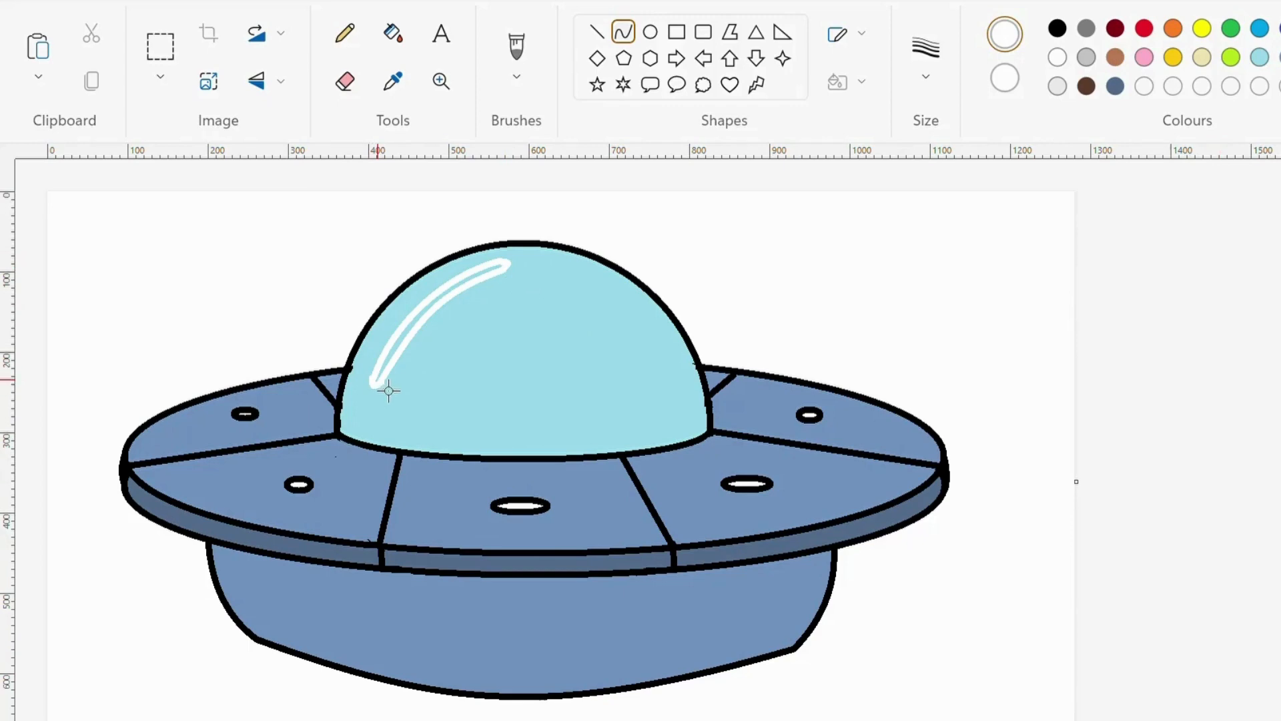
pyautogui.click(391, 35)
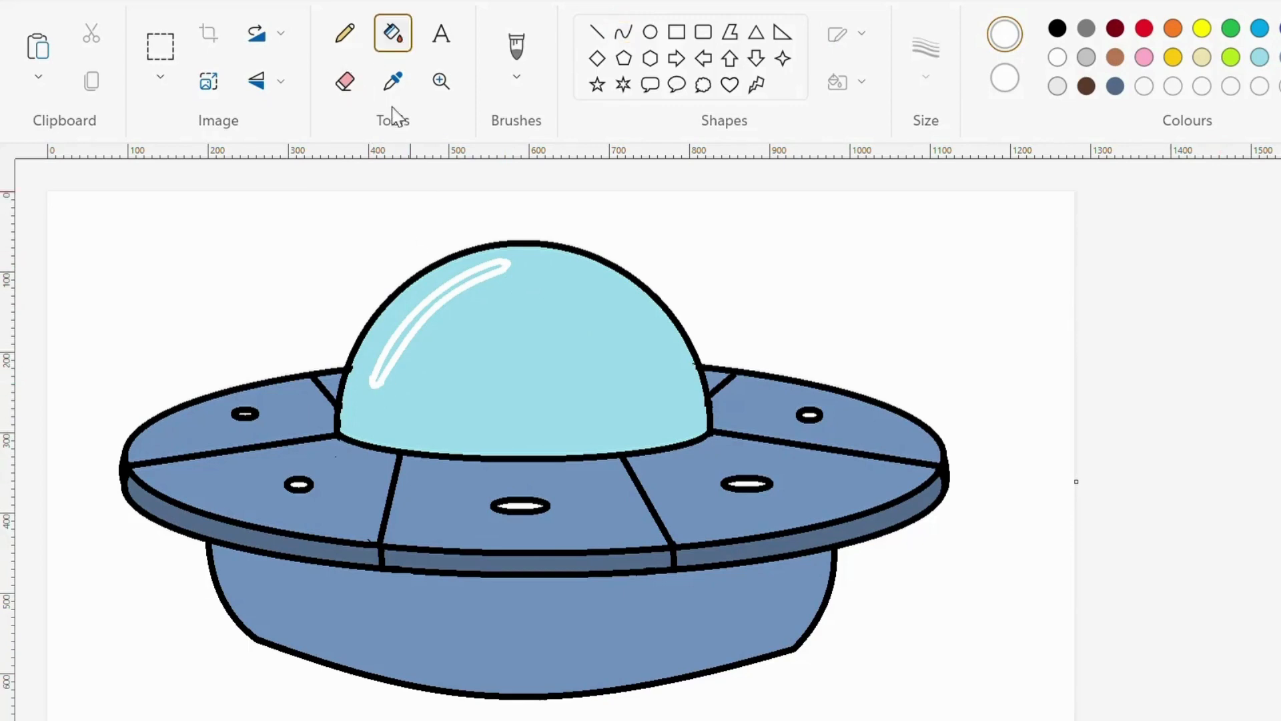
pyautogui.click(403, 349)
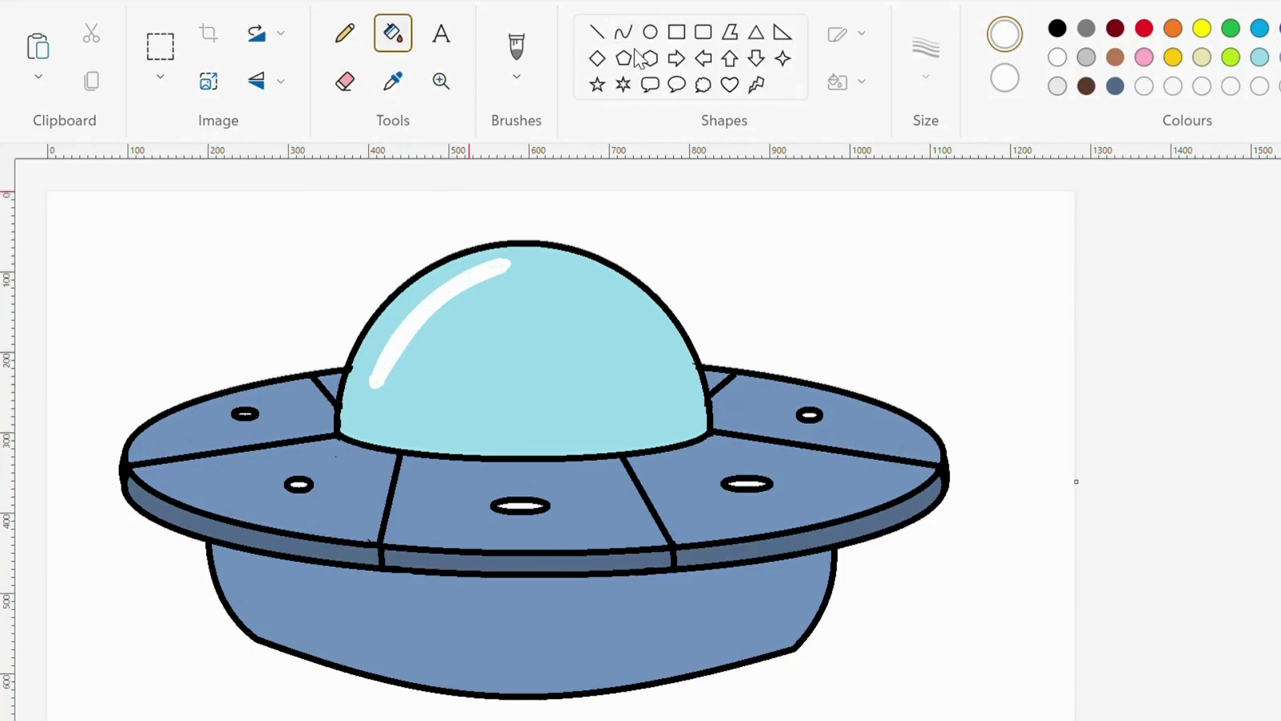